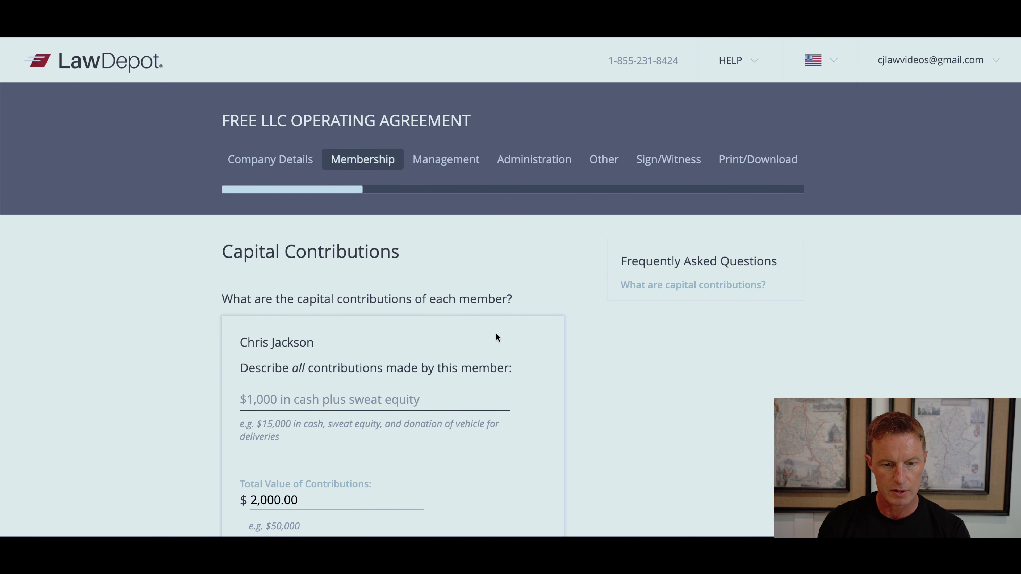
Save the member's capital contributions as filled in and the Yes answer on requiring additional contributions in future.
scroll(490, 350, down, 3)
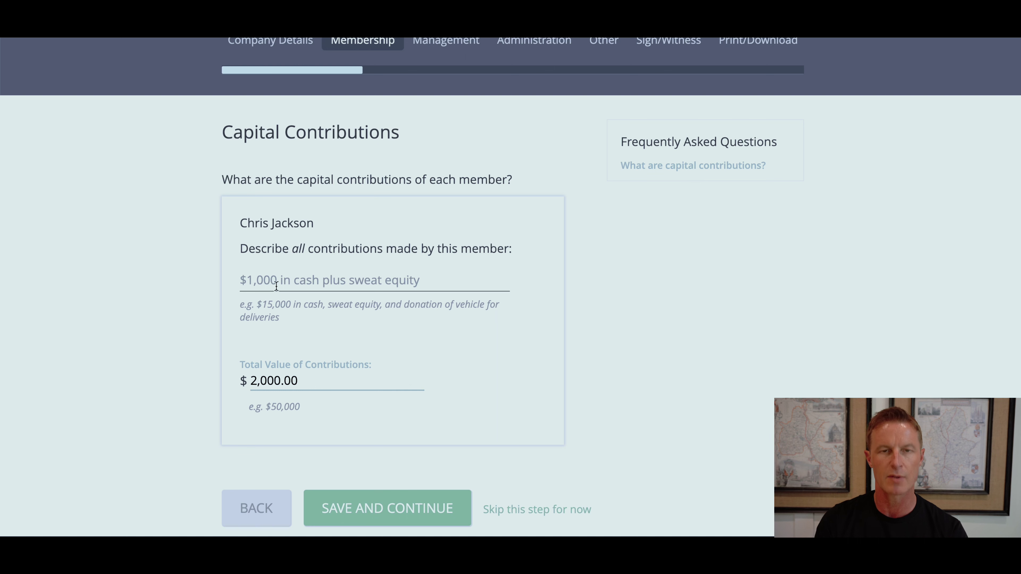
scroll(408, 331, down, 2)
scroll(408, 331, down, 3)
click(408, 335)
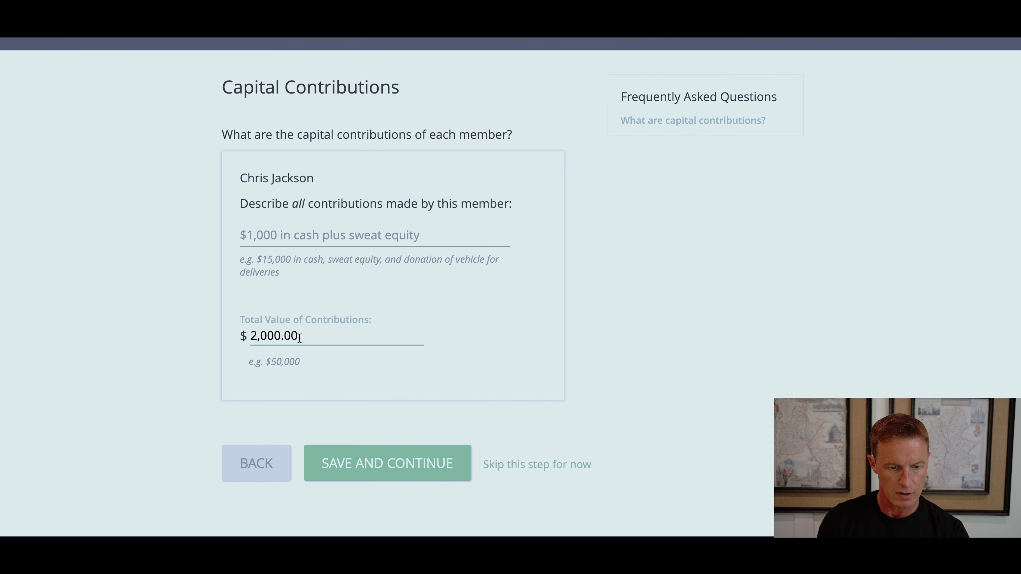
scroll(352, 377, down, 4)
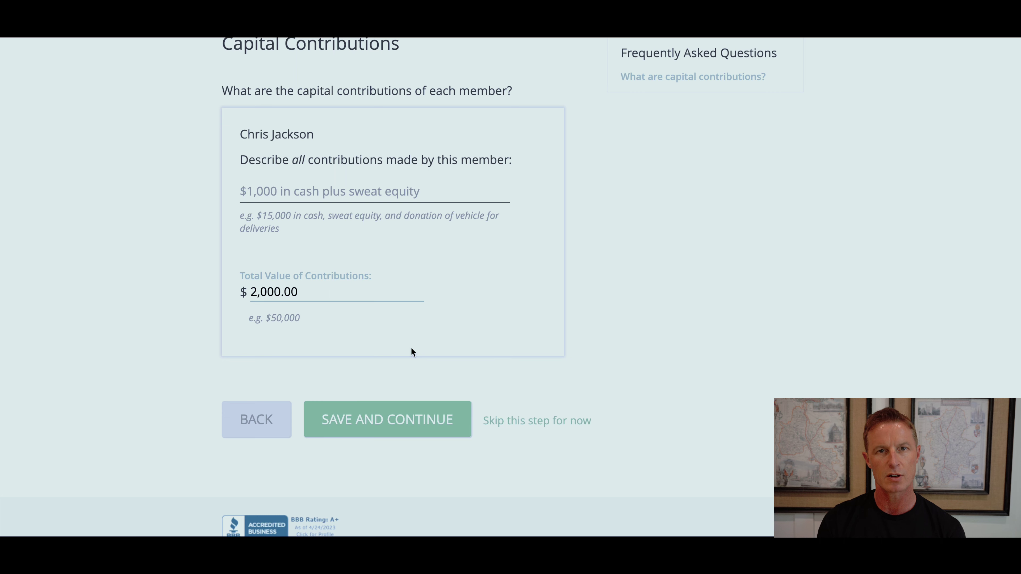
click(390, 421)
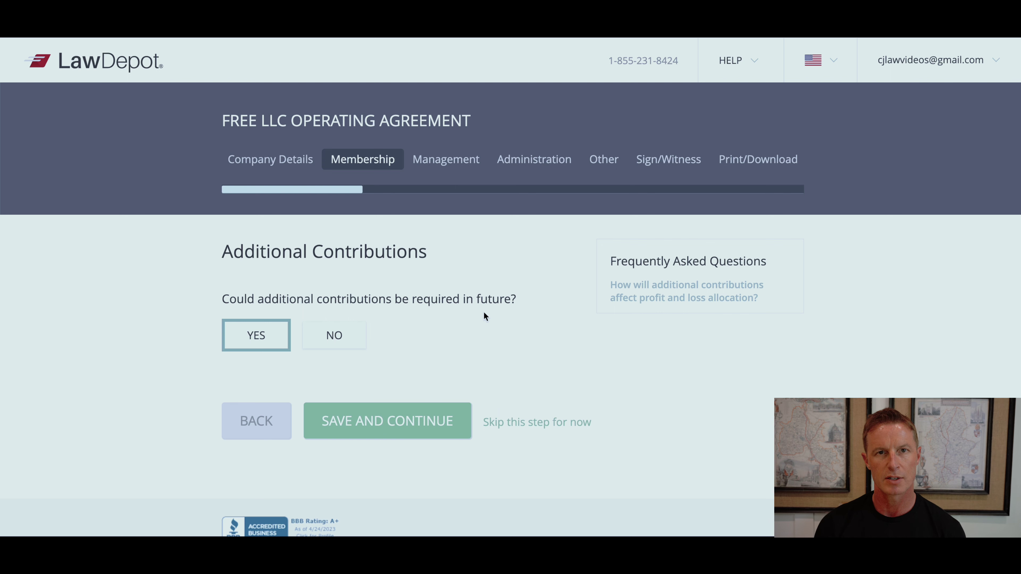
scroll(484, 312, down, 2)
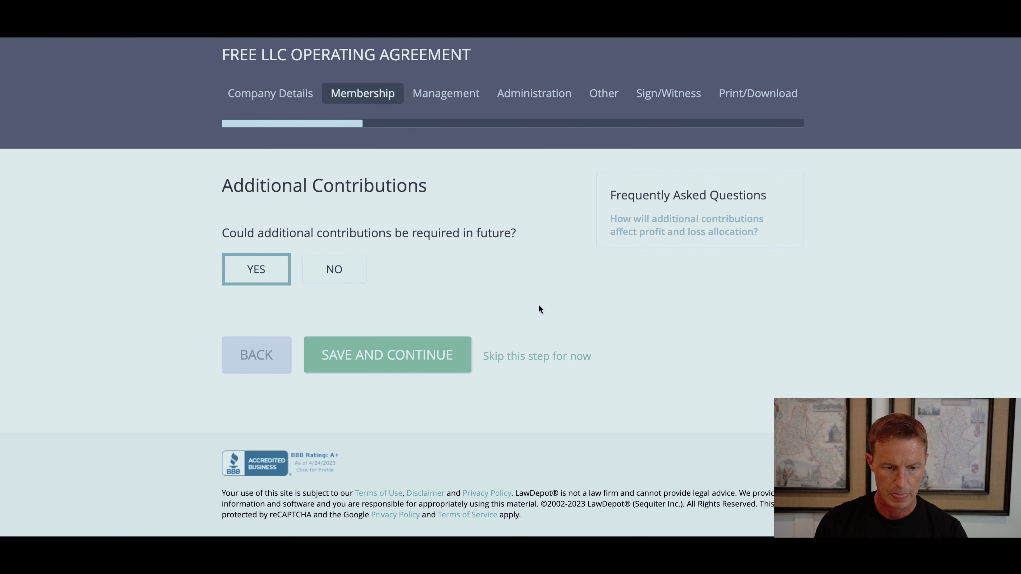
click(406, 366)
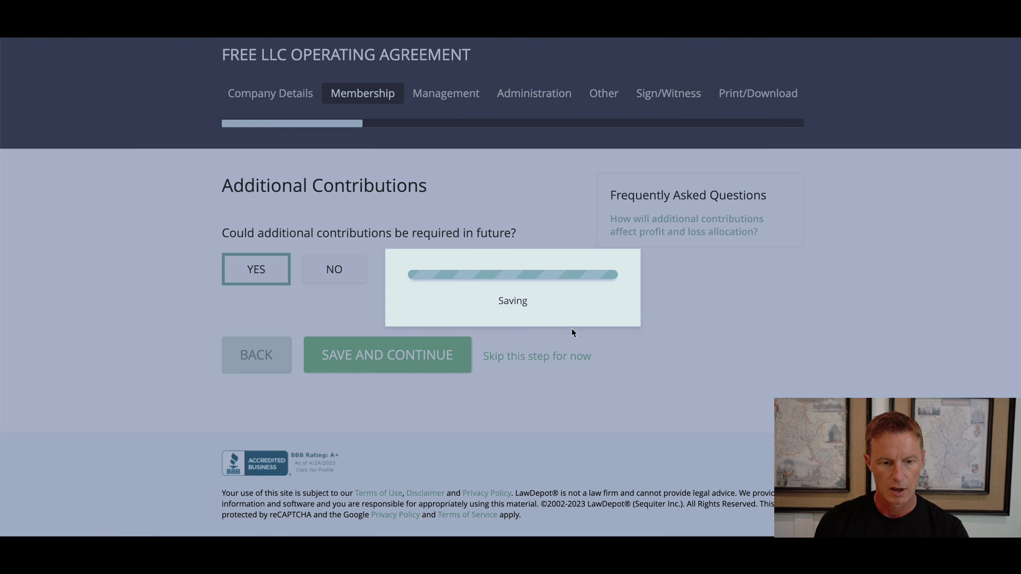
Set the voting requirement for admitting a new member to Majority and show the help note for that question.
scroll(550, 366, down, 4)
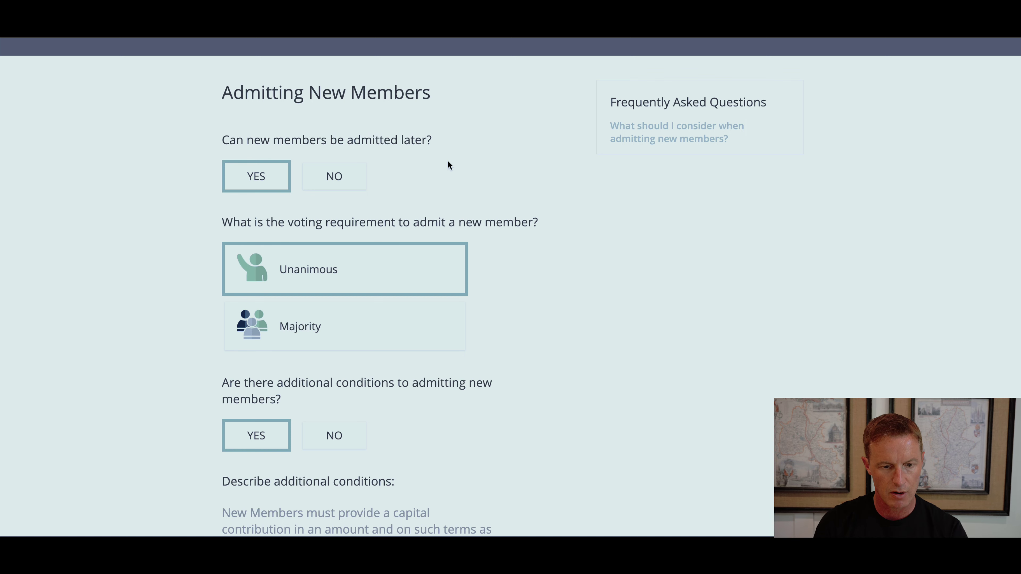
scroll(495, 205, down, 1)
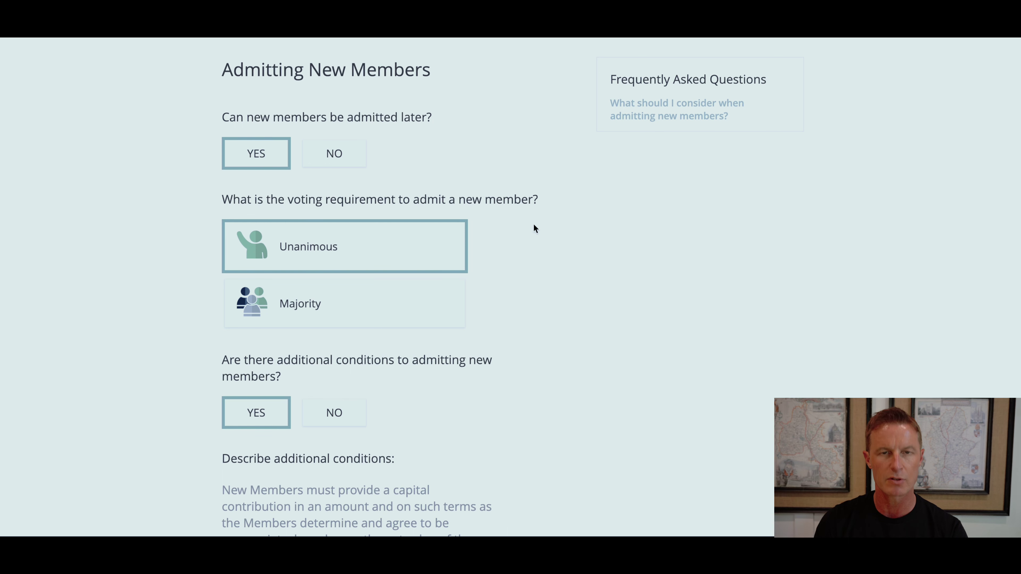
scroll(534, 226, down, 1)
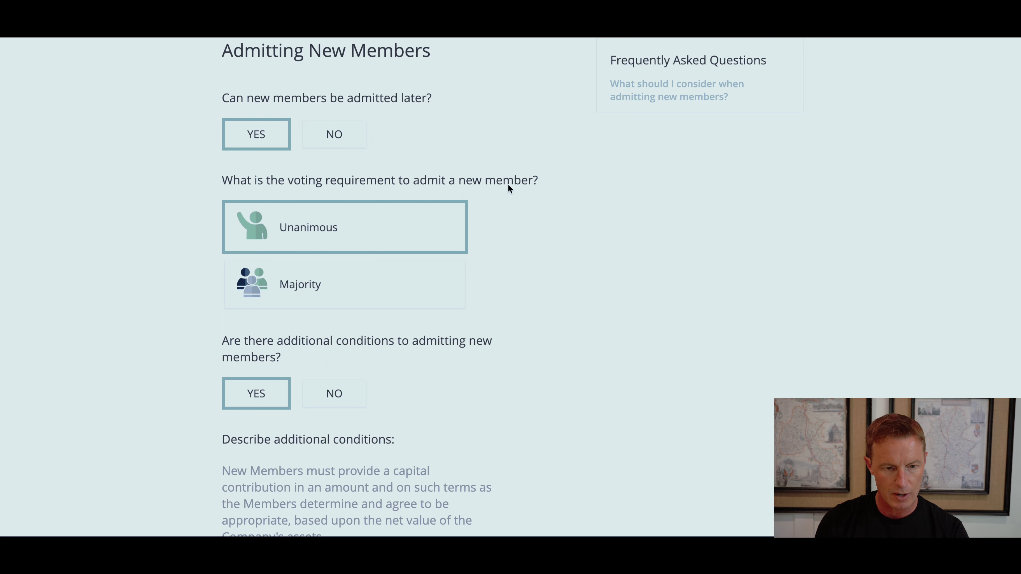
scroll(150, 302, down, 5)
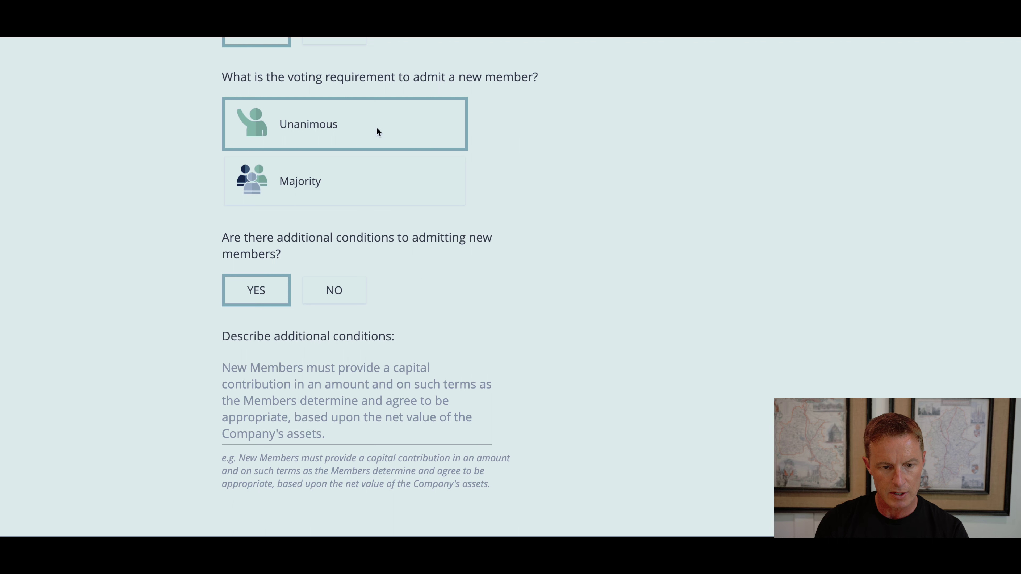
click(338, 191)
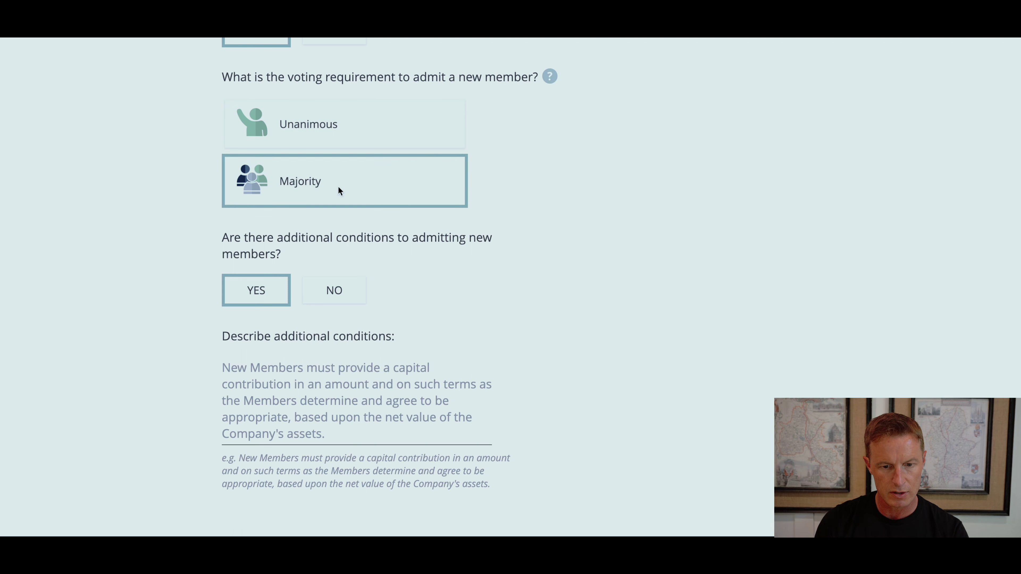
scroll(550, 76, up, 2)
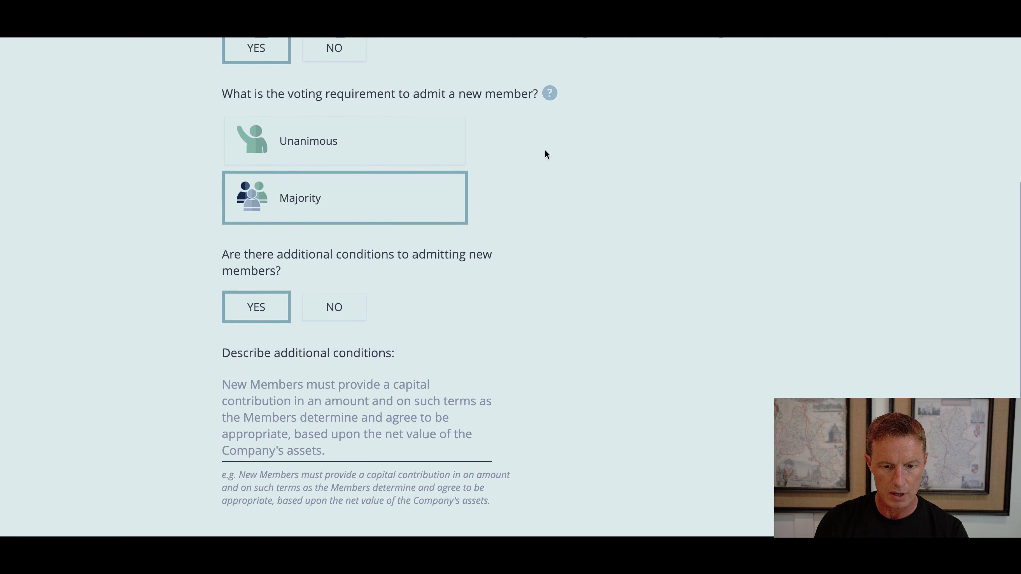
mouse_move(549, 131)
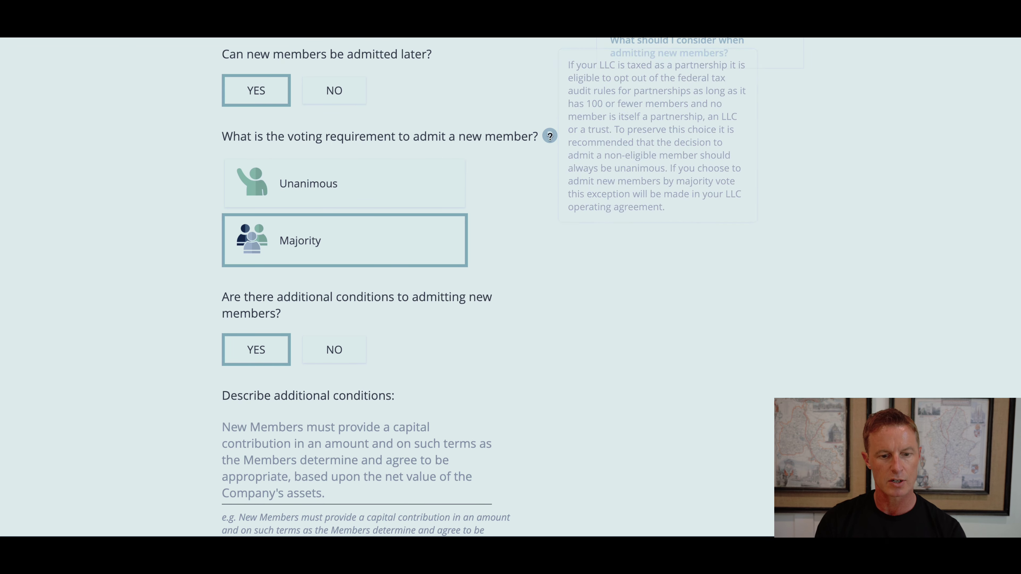
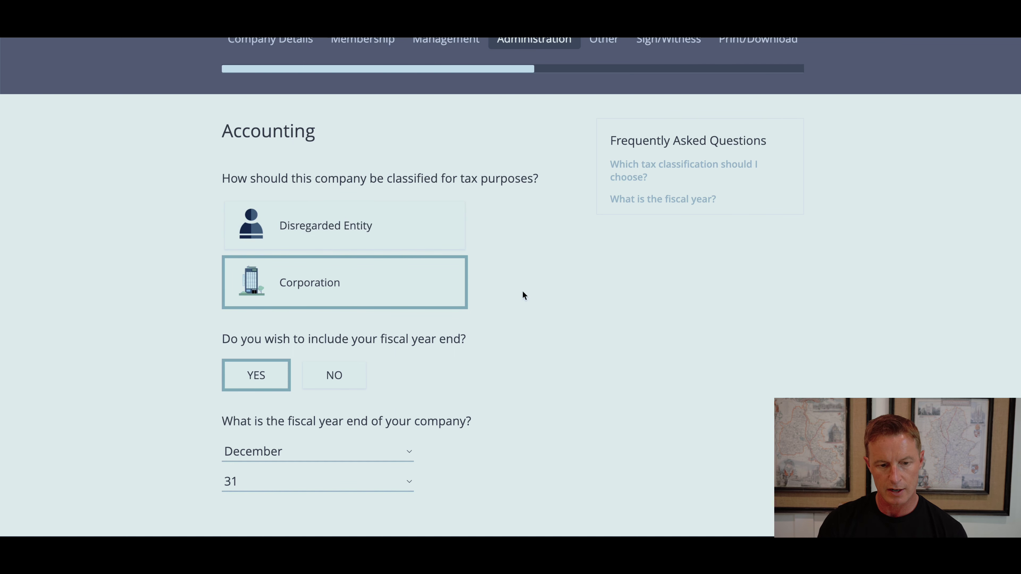
Choose December as the fiscal year end month and save the Accounting answers.
scroll(522, 291, down, 3)
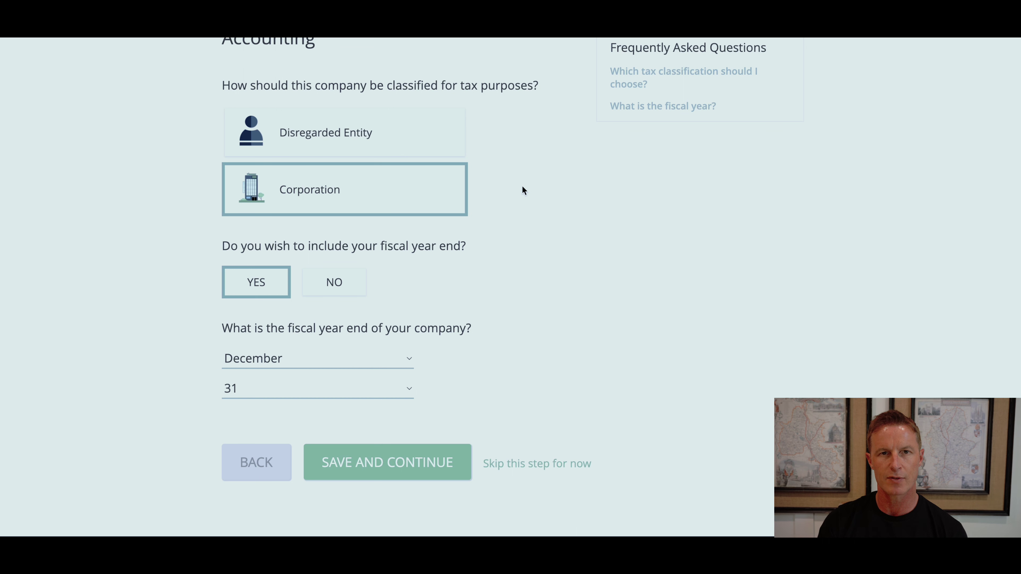
scroll(522, 190, down, 1)
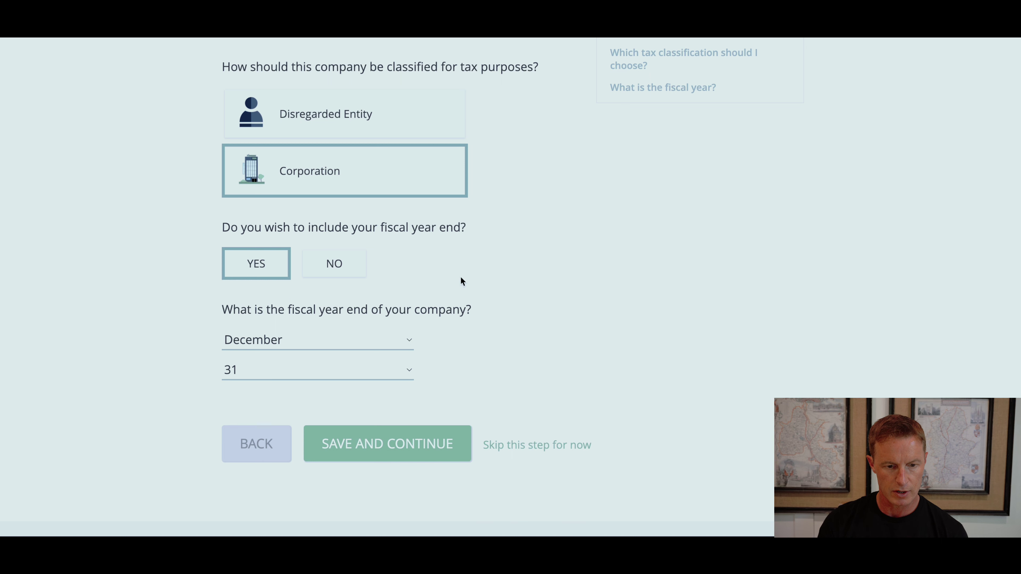
scroll(460, 281, down, 2)
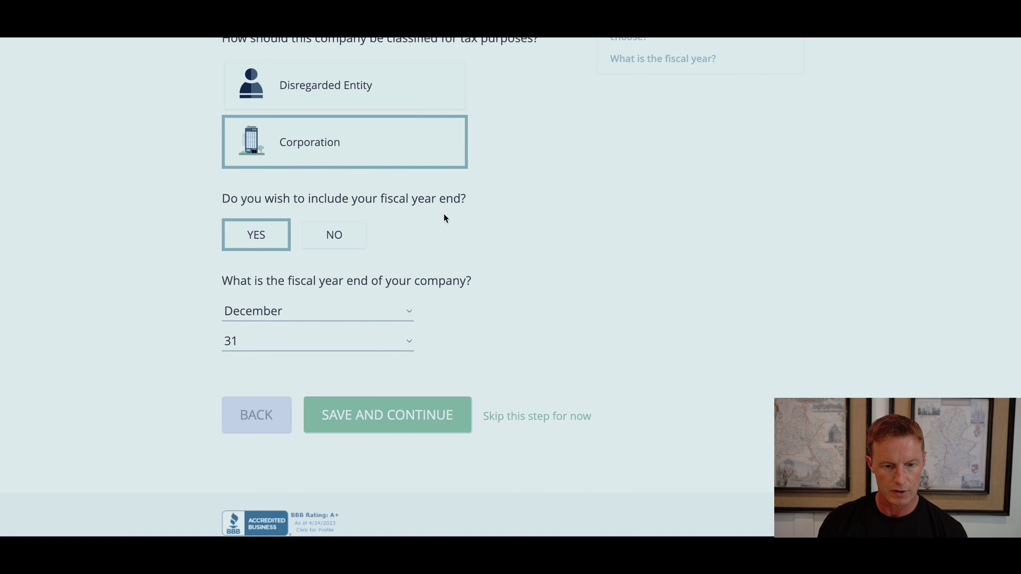
scroll(444, 217, down, 3)
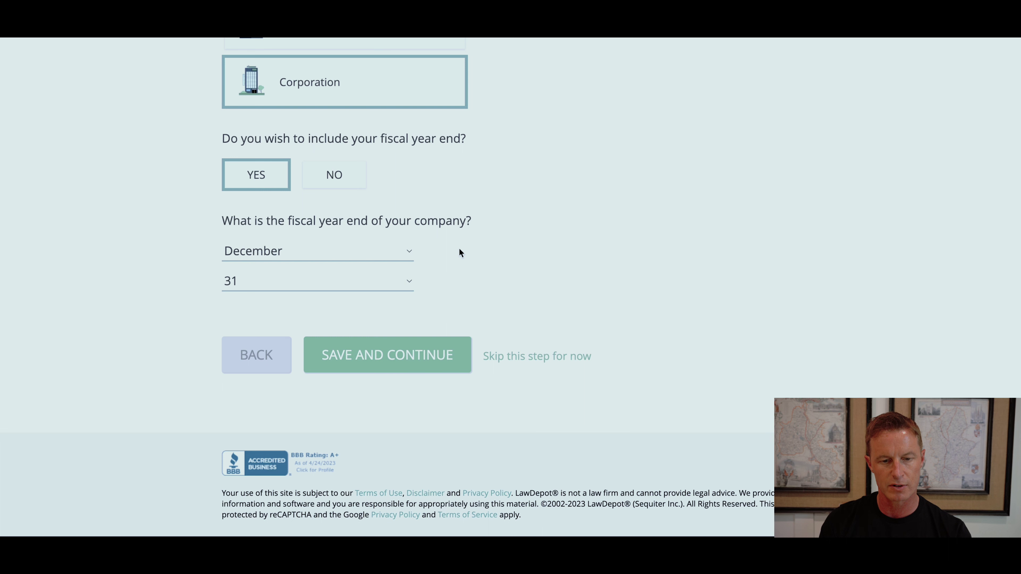
click(408, 250)
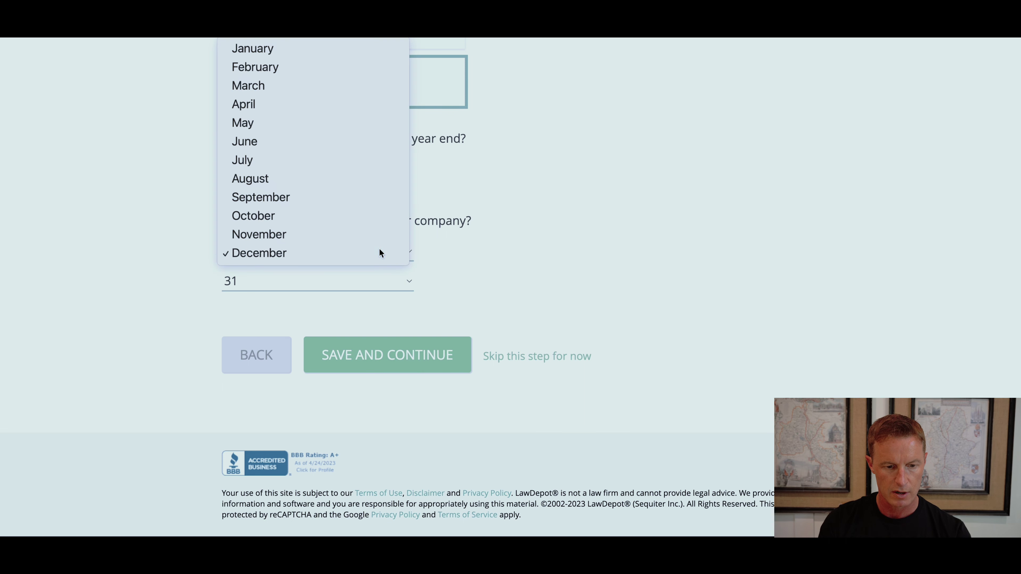
click(380, 249)
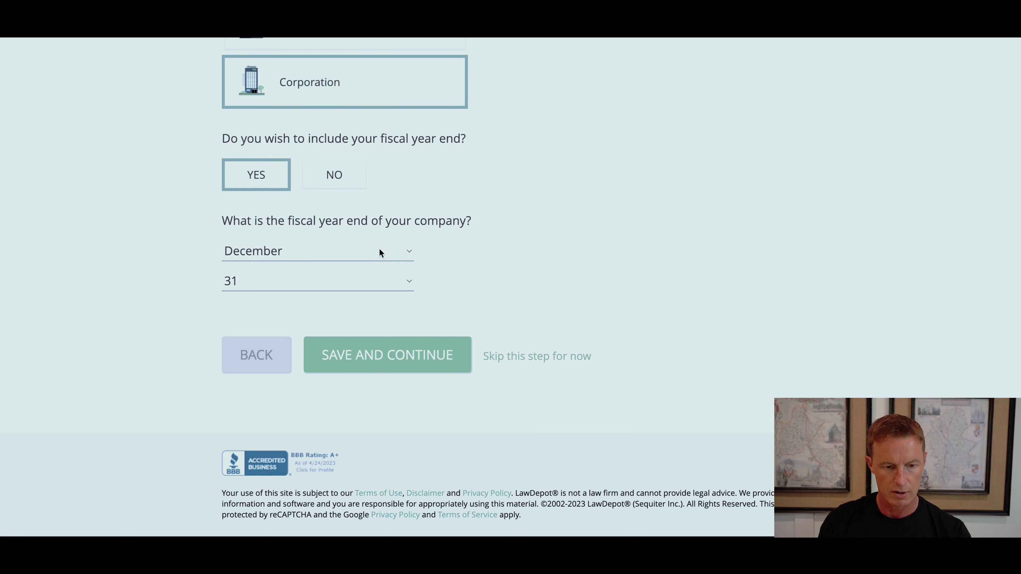
click(399, 354)
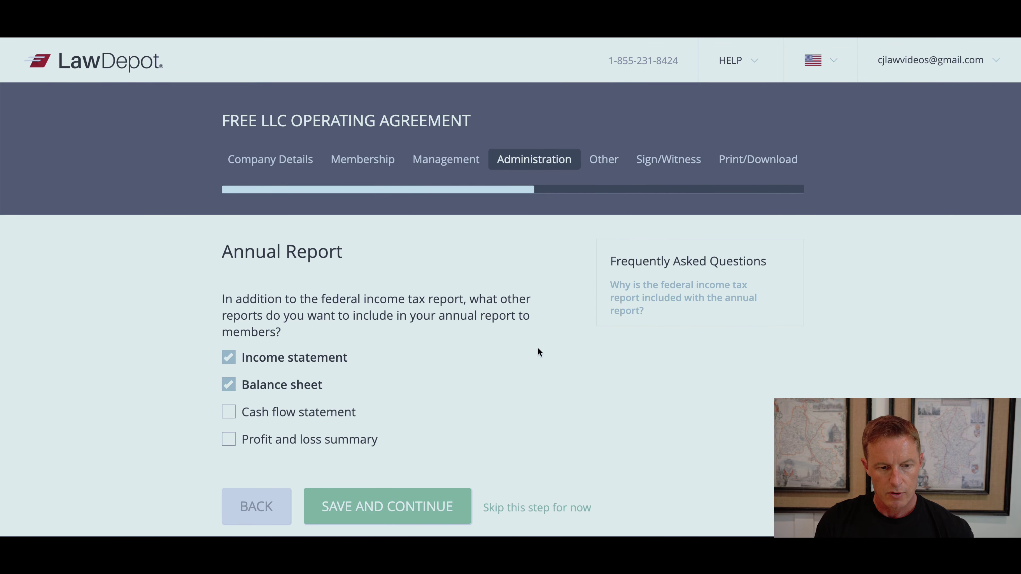
Save the Annual Report page with only the income statement and balance sheet included.
scroll(538, 352, down, 1)
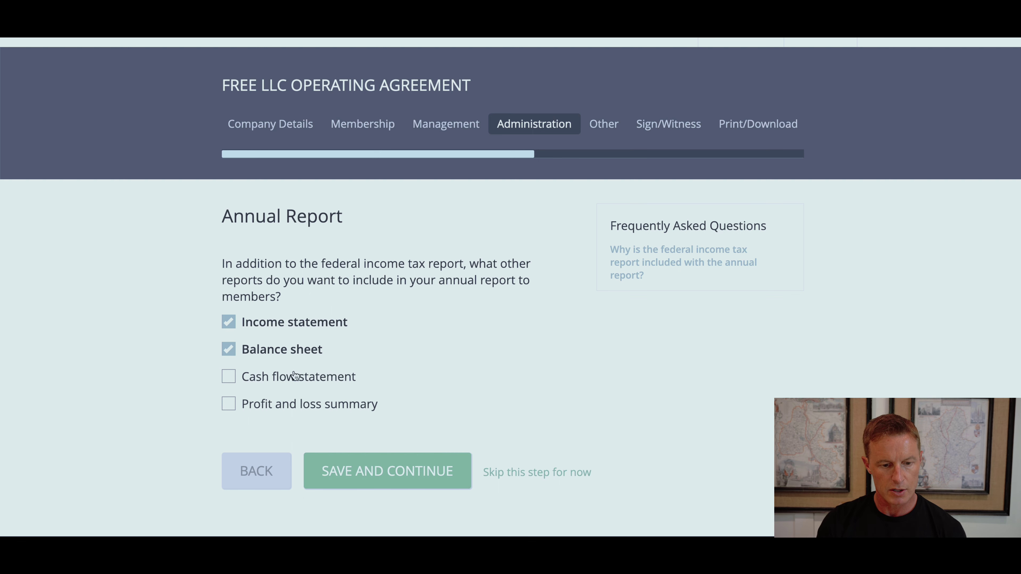
scroll(427, 369, down, 1)
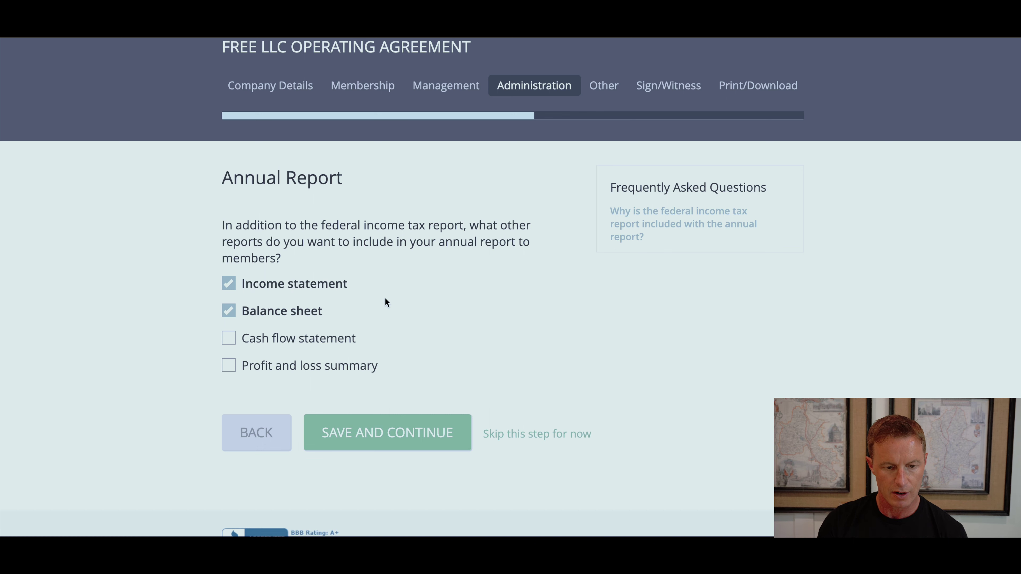
scroll(385, 301, down, 1)
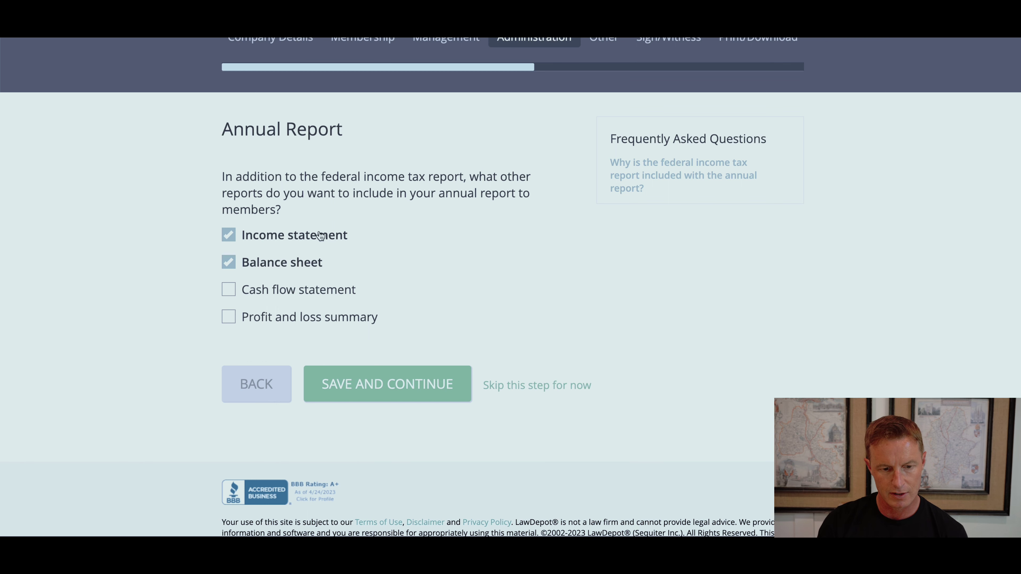
scroll(402, 278, down, 1)
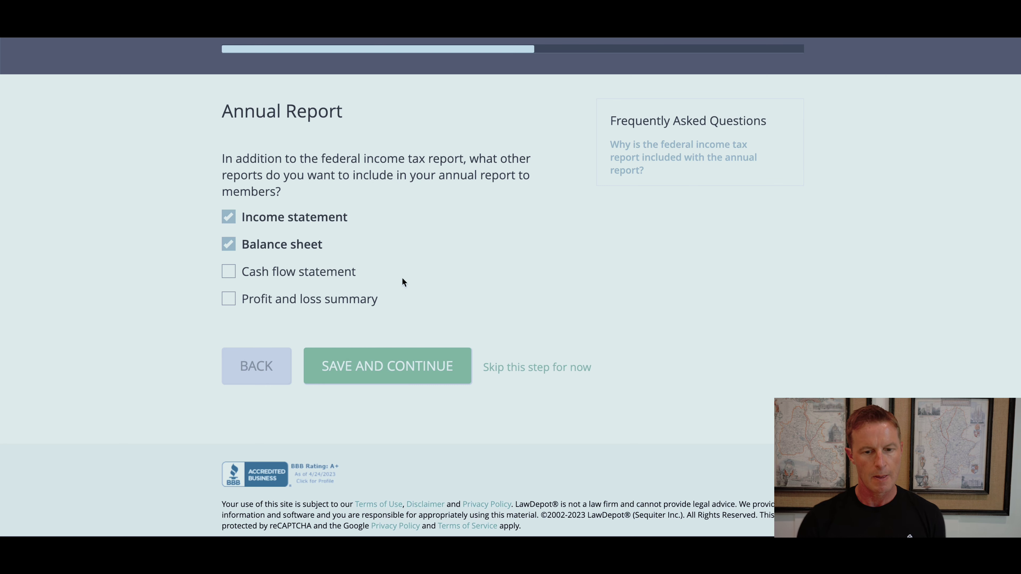
click(388, 369)
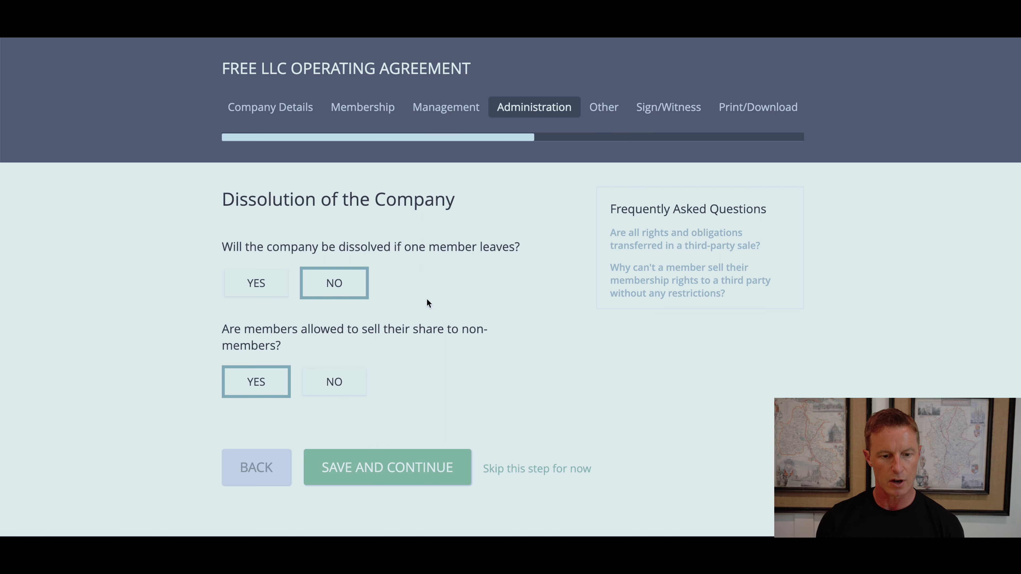
Save the existing Dissolution of the Company answers and the choice that any manager can sign contracts for the company.
scroll(427, 298, down, 1)
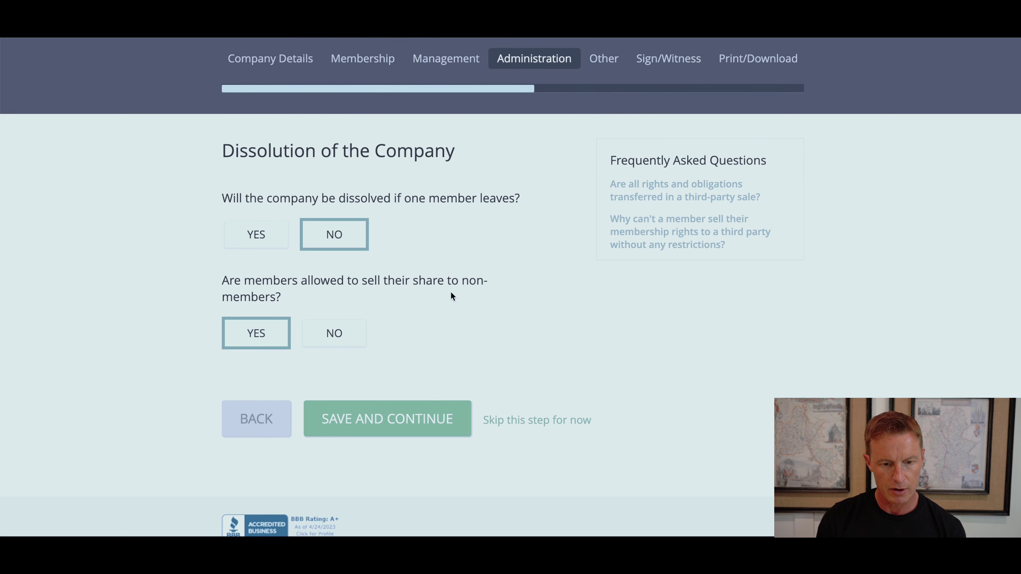
scroll(451, 296, down, 1)
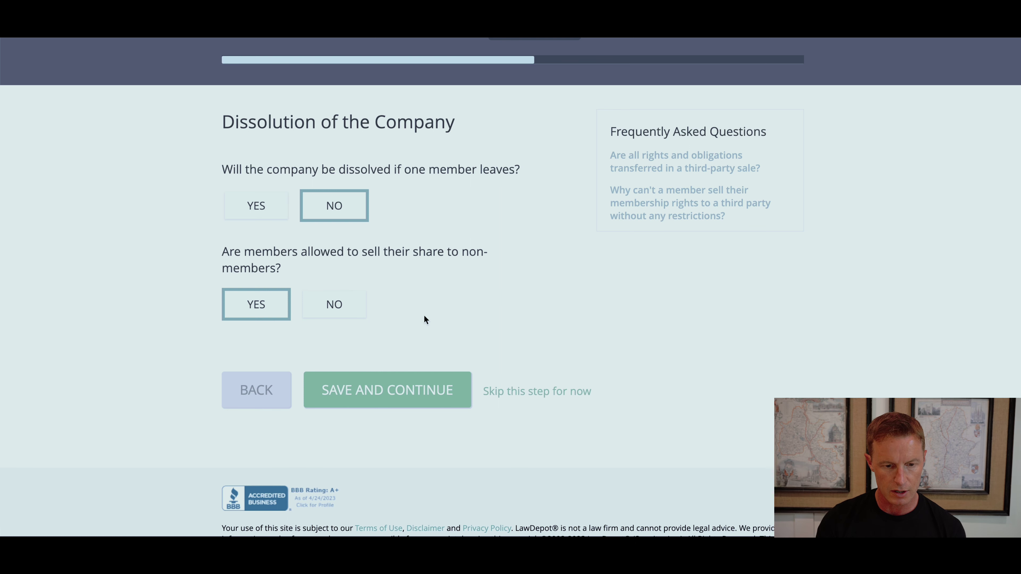
click(408, 393)
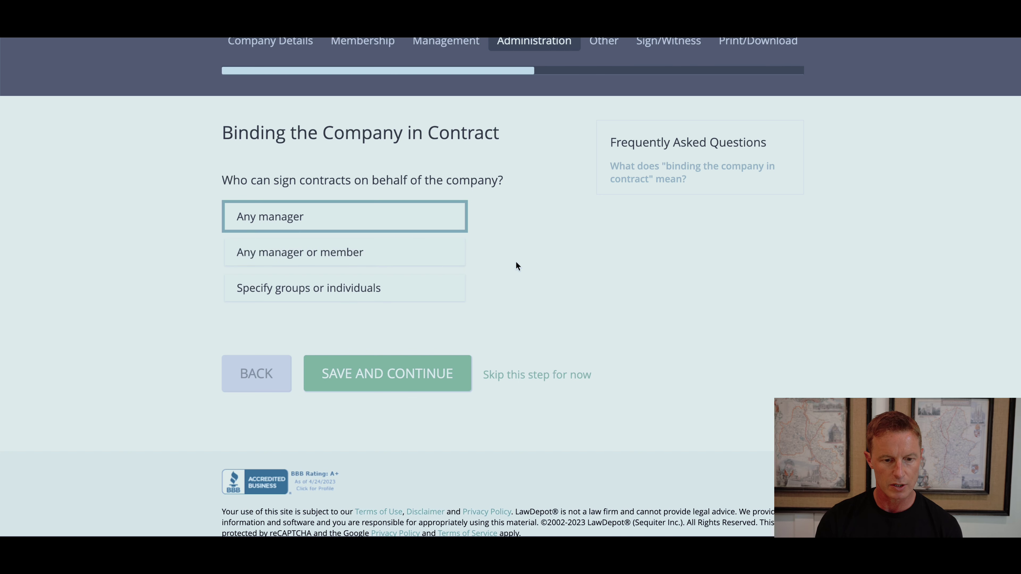
scroll(516, 262, down, 1)
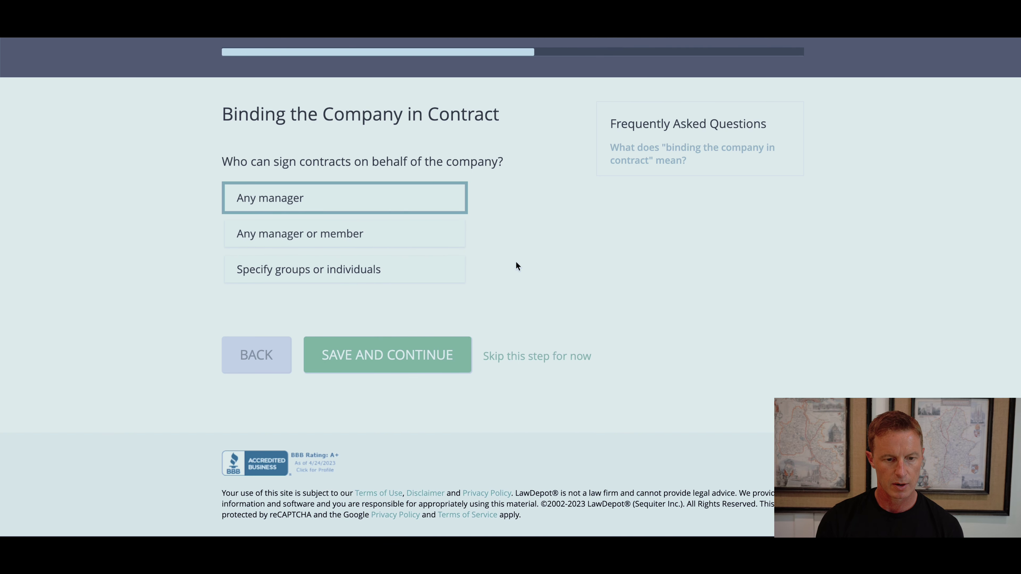
click(449, 349)
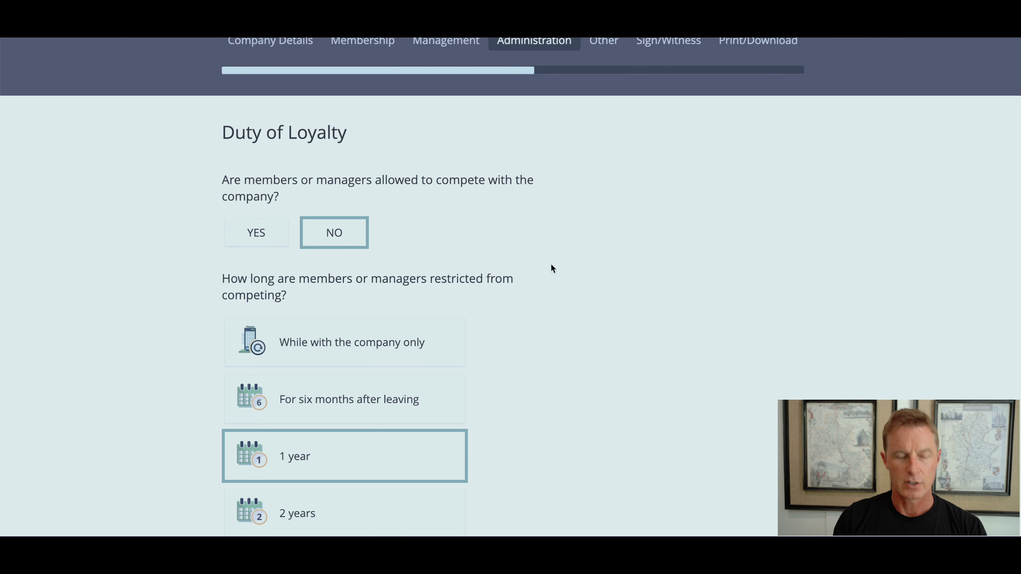
Set the period members or managers are restricted from competing to 2 years and save the Duty of Loyalty answers.
scroll(551, 267, down, 3)
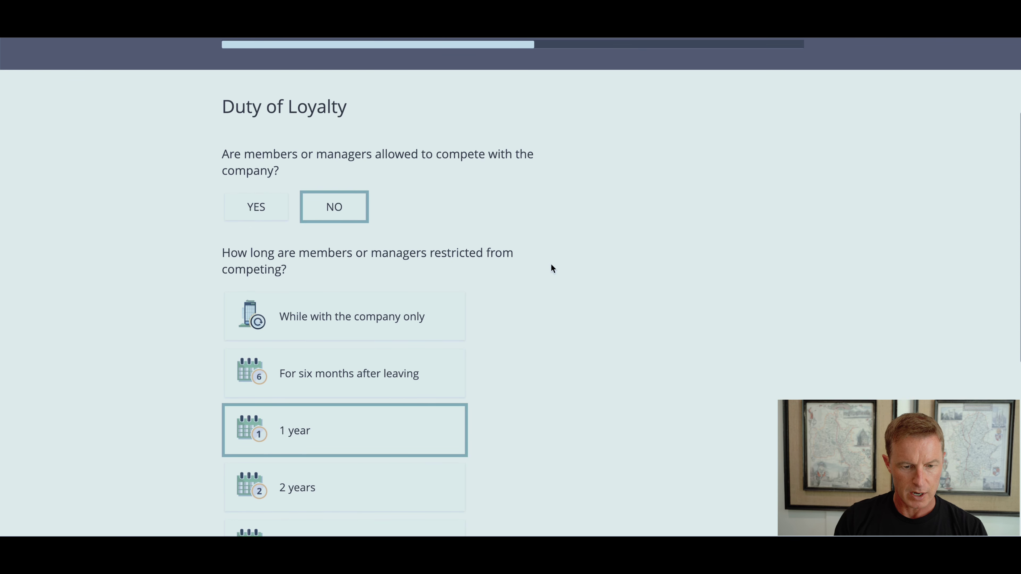
scroll(552, 268, down, 3)
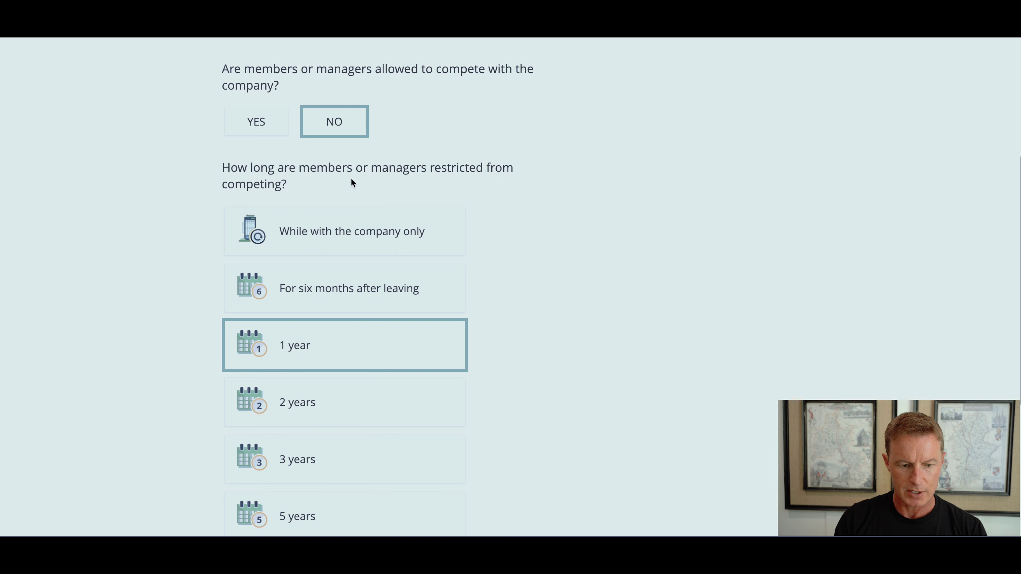
scroll(517, 208, down, 3)
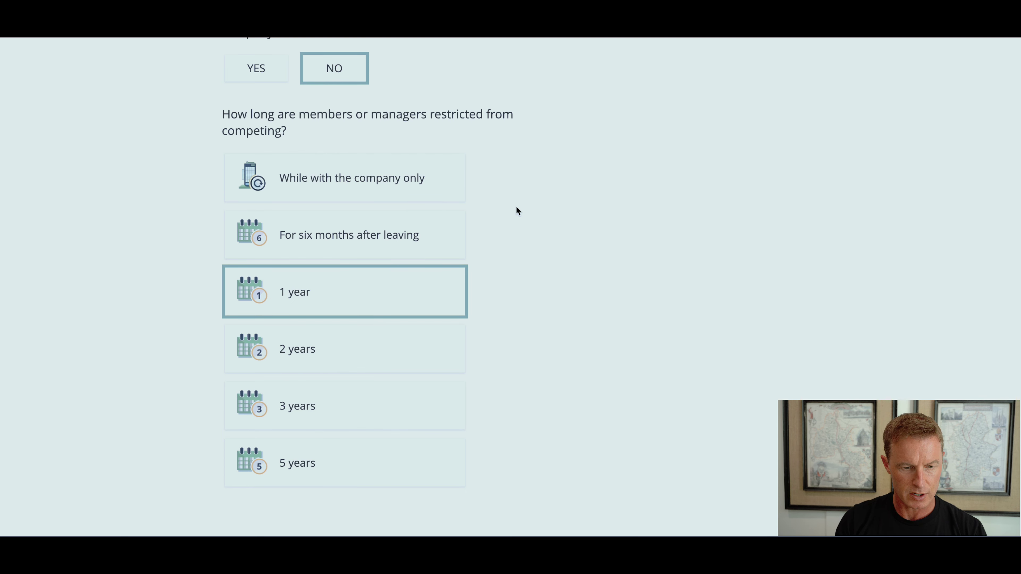
scroll(516, 206, down, 1)
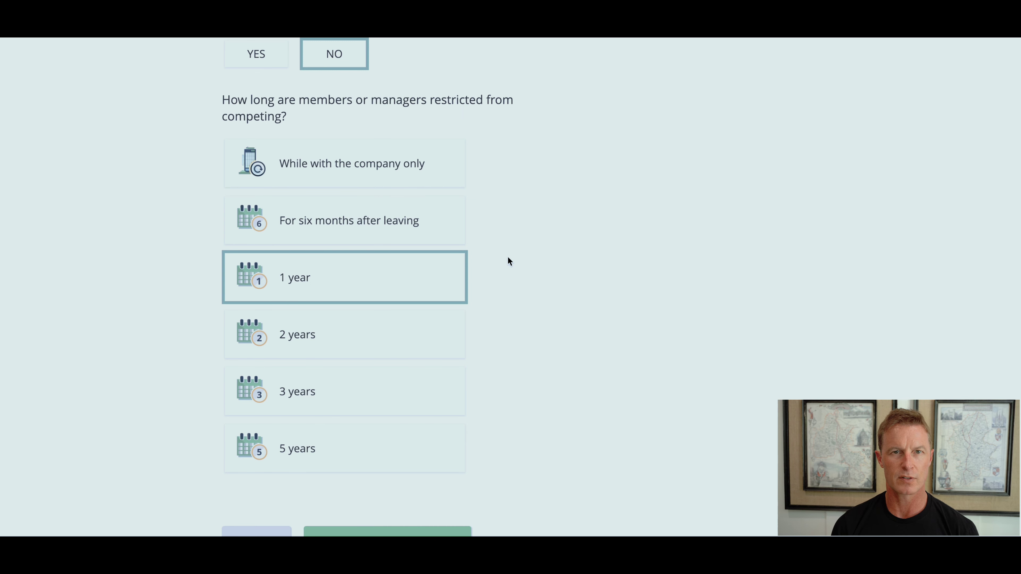
scroll(508, 261, down, 1)
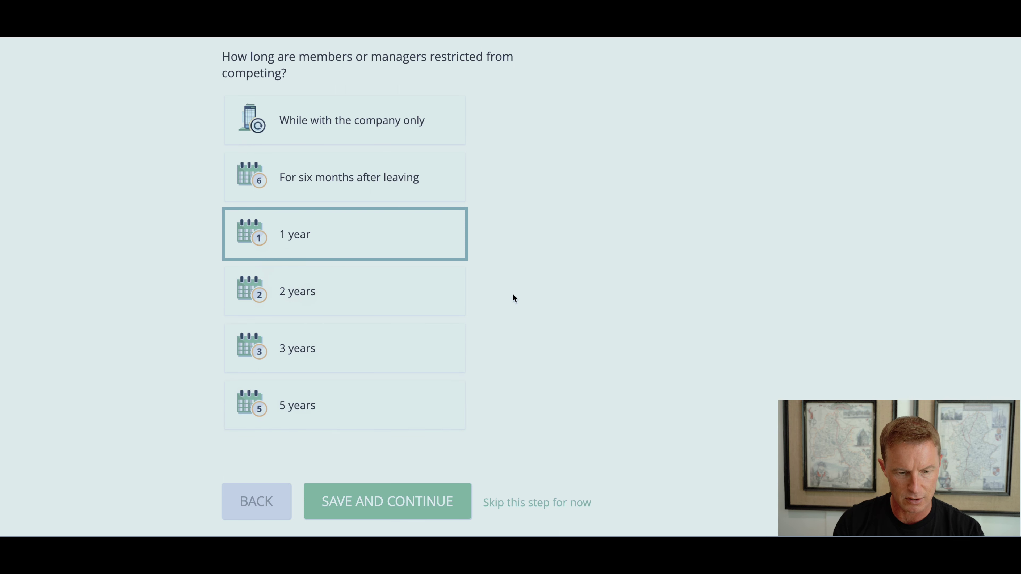
scroll(513, 294, up, 3)
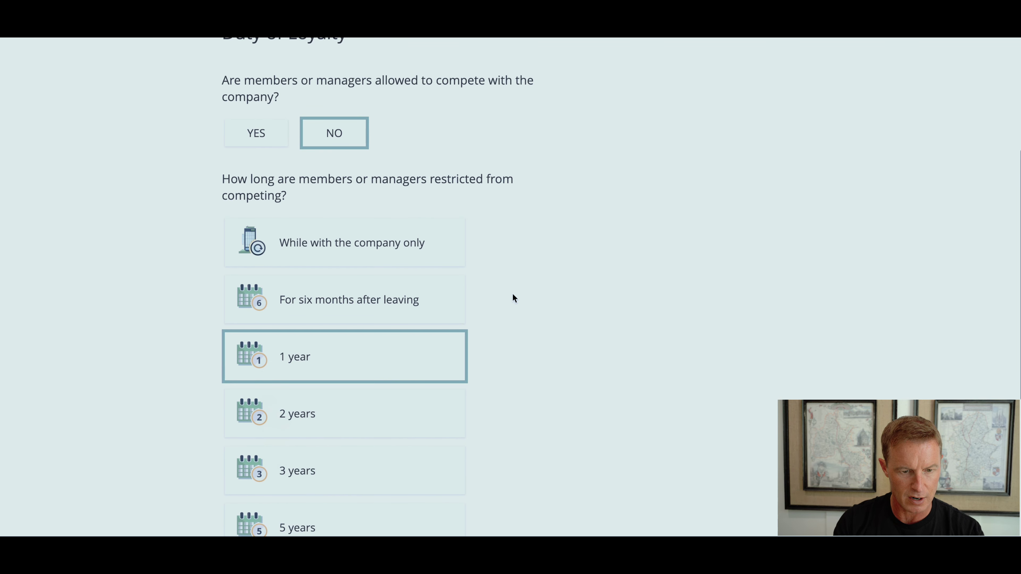
scroll(513, 297, down, 3)
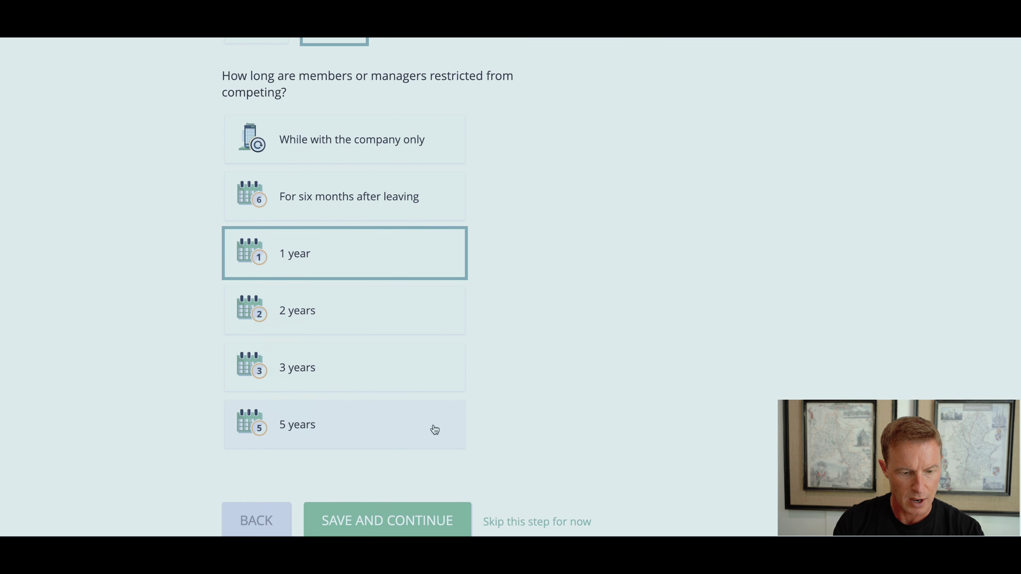
click(422, 317)
scroll(527, 315, down, 4)
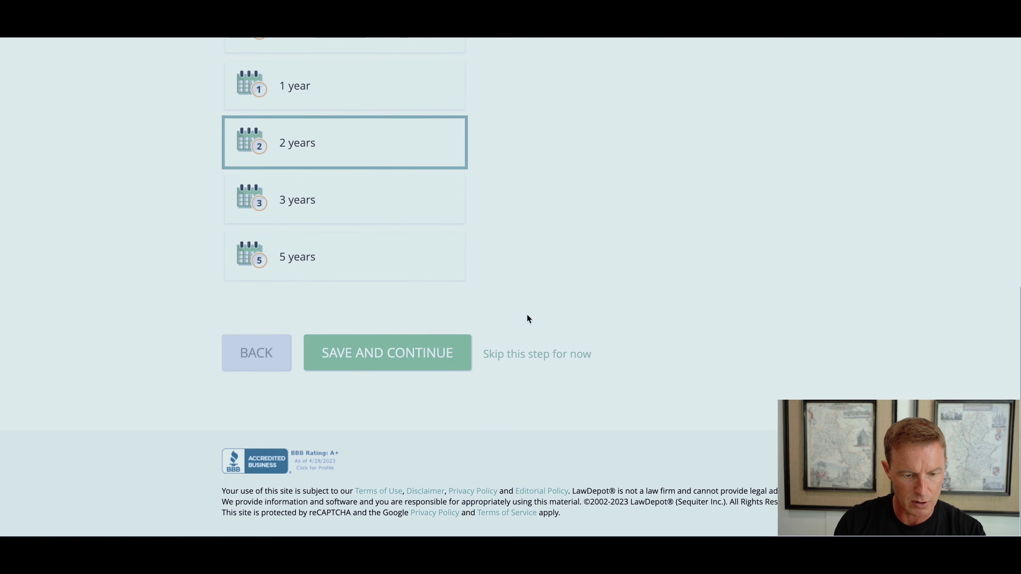
scroll(513, 288, up, 1)
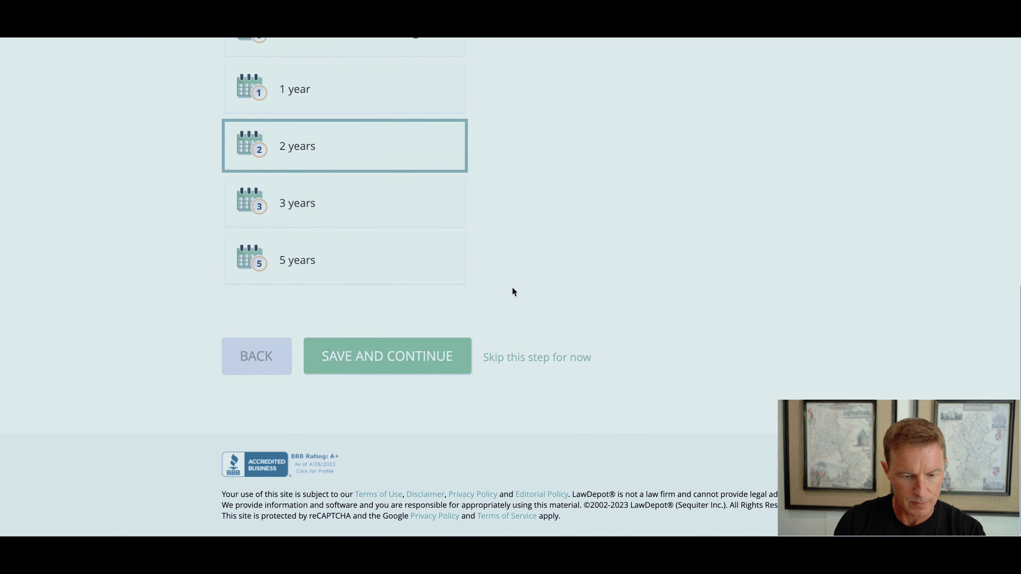
click(416, 356)
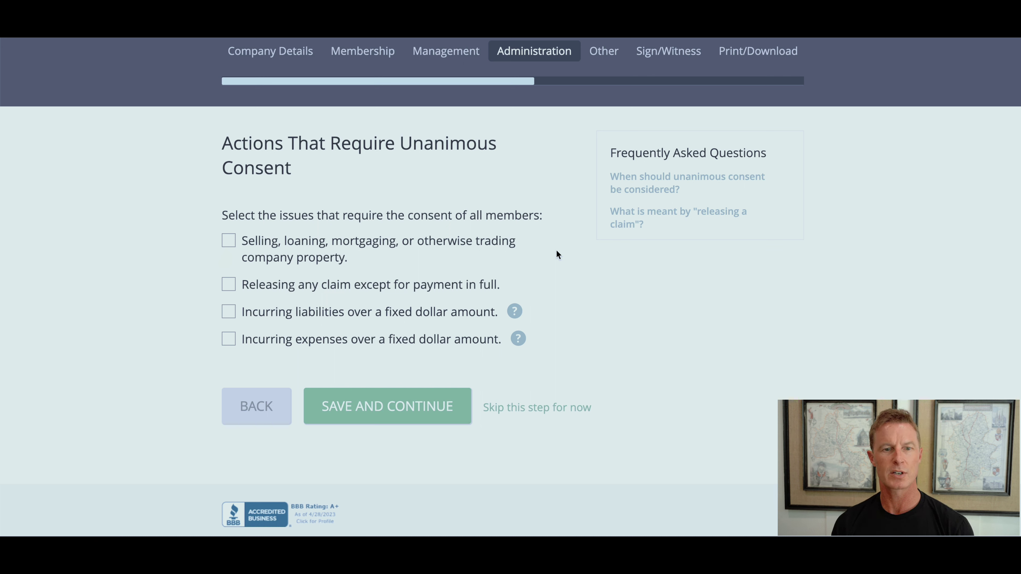
Save the Actions That Require Unanimous Consent page with none of the issues selected.
scroll(558, 254, down, 2)
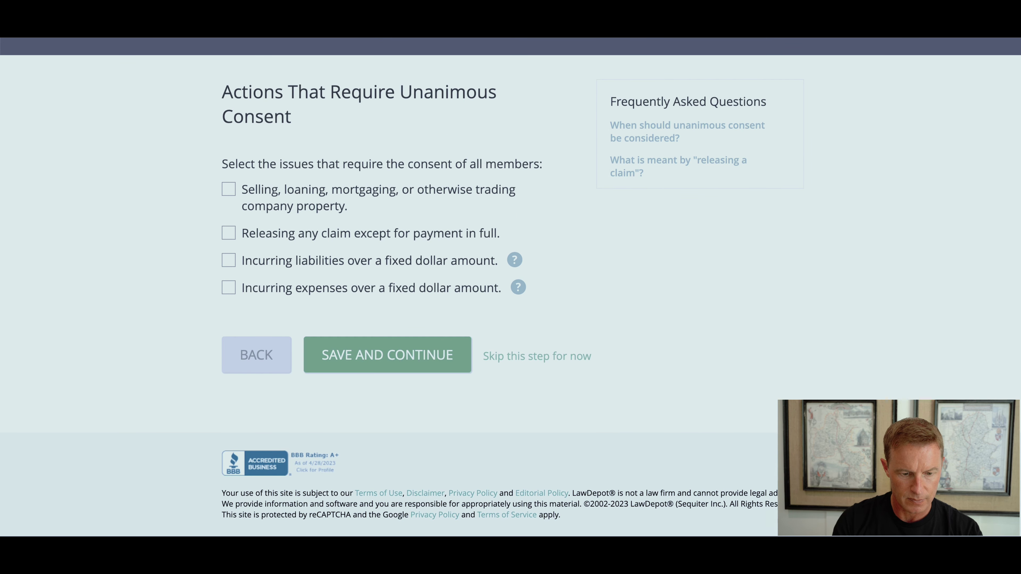
click(400, 360)
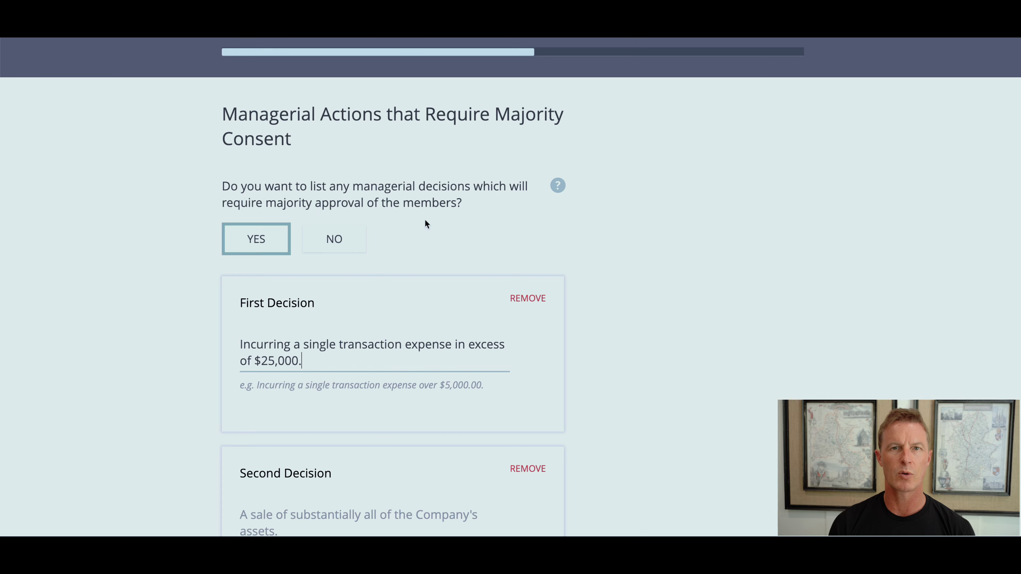
Review the first and second managerial decisions listed as requiring majority approval of the members.
scroll(426, 221, down, 2)
scroll(418, 264, down, 5)
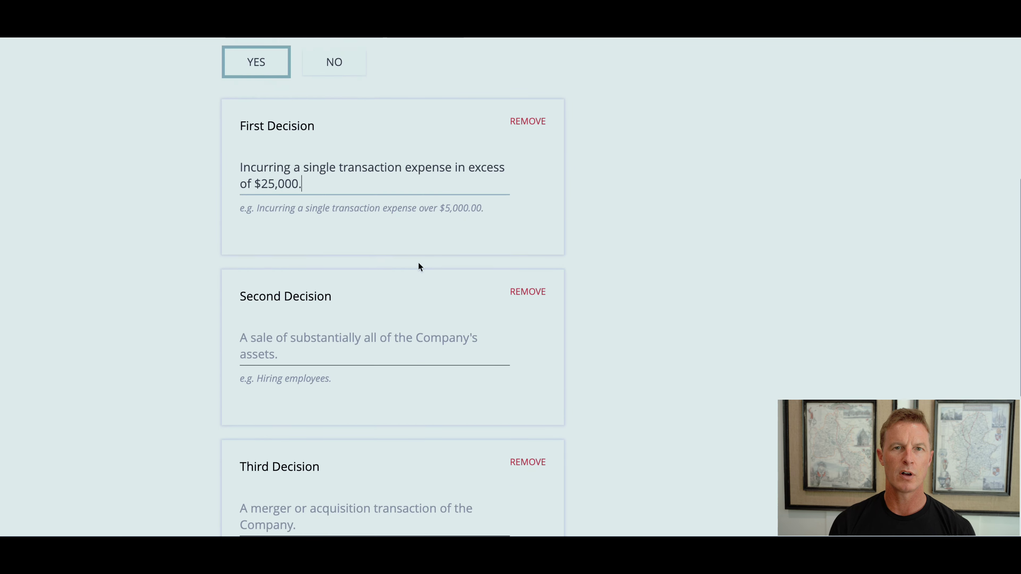
scroll(419, 265, up, 6)
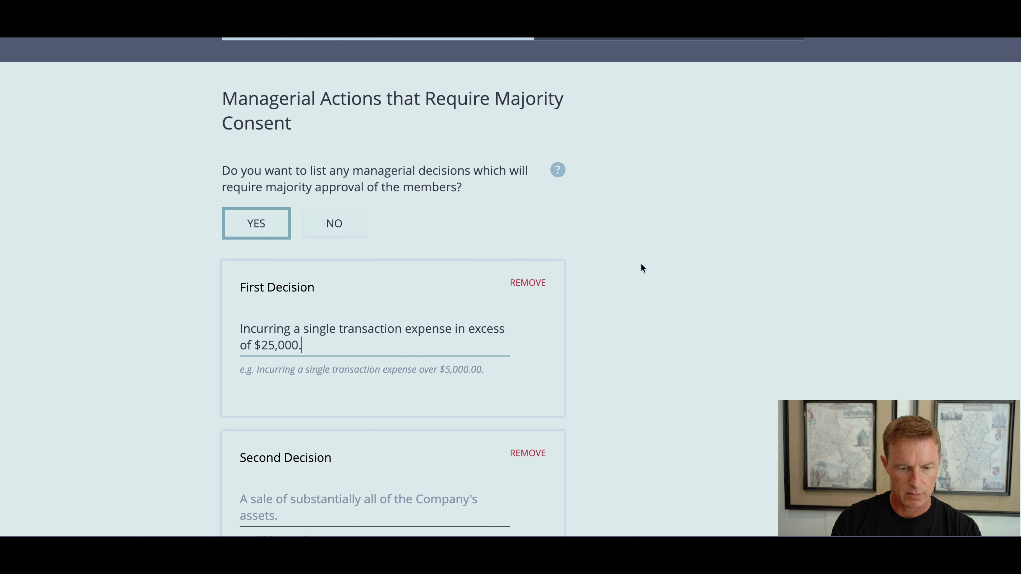
scroll(641, 266, down, 3)
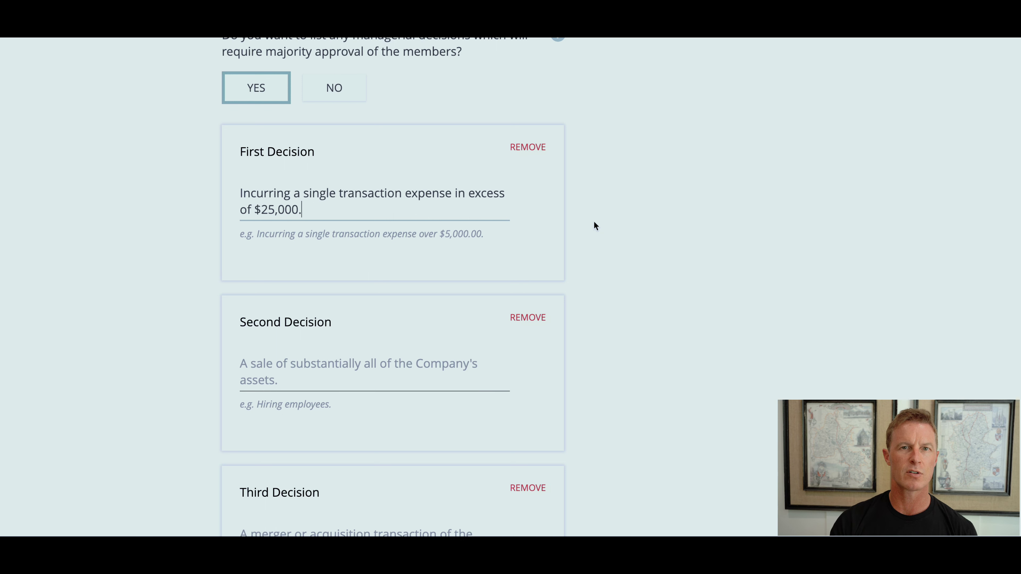
scroll(594, 226, down, 2)
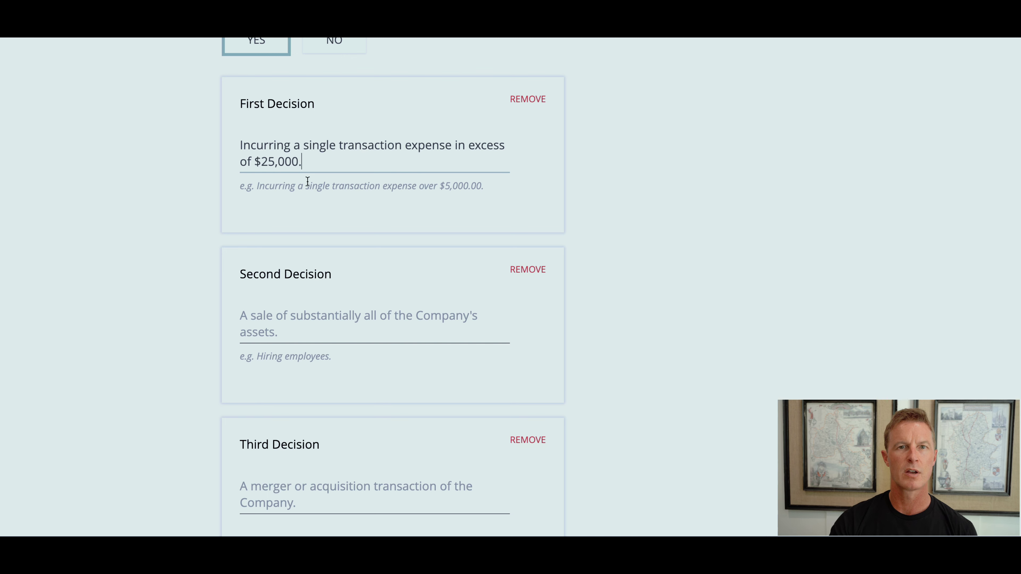
scroll(333, 259, down, 2)
click(284, 289)
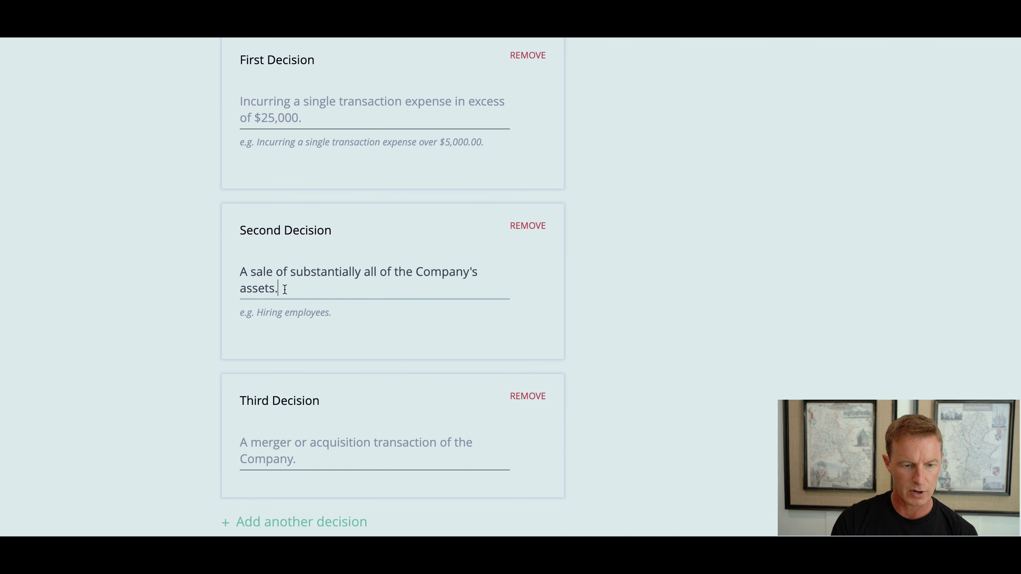
scroll(636, 267, up, 1)
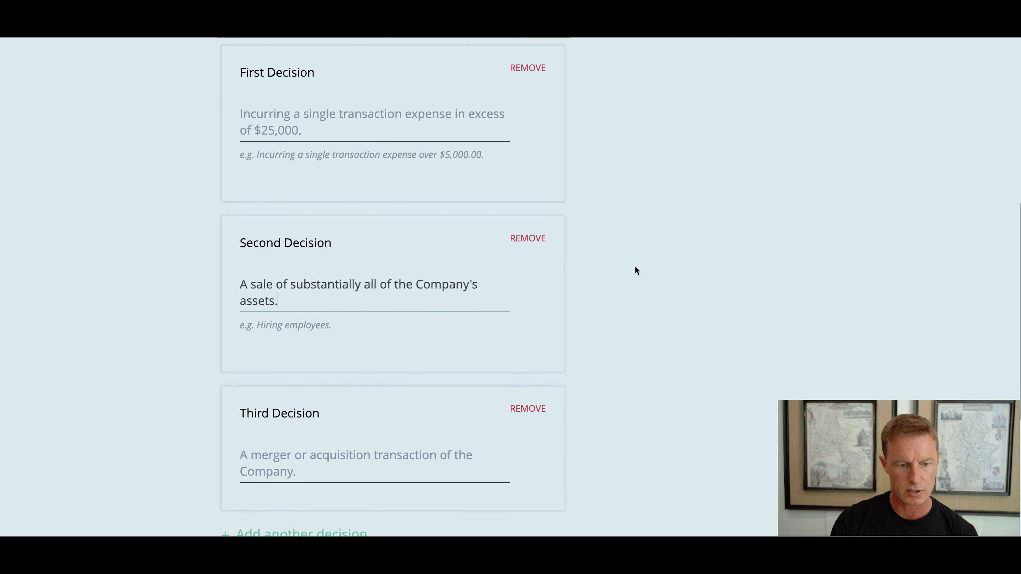
scroll(635, 267, down, 2)
scroll(635, 267, down, 1)
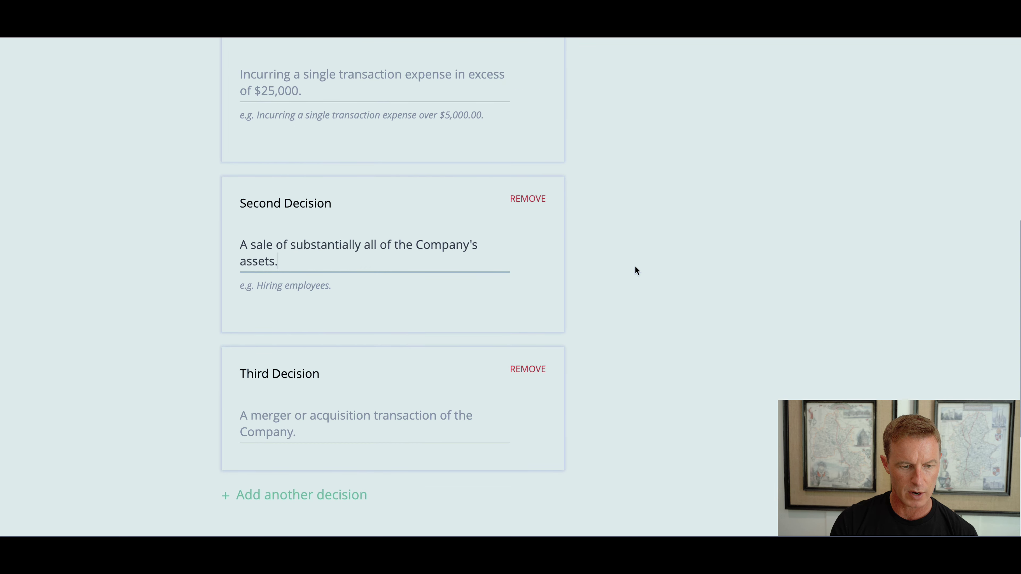
scroll(636, 270, down, 2)
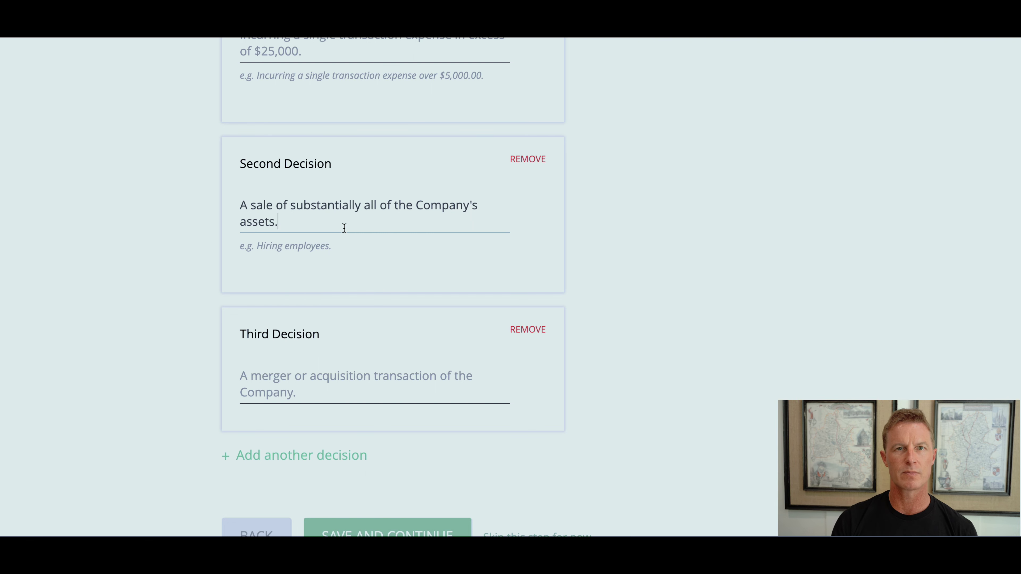
scroll(608, 239, down, 3)
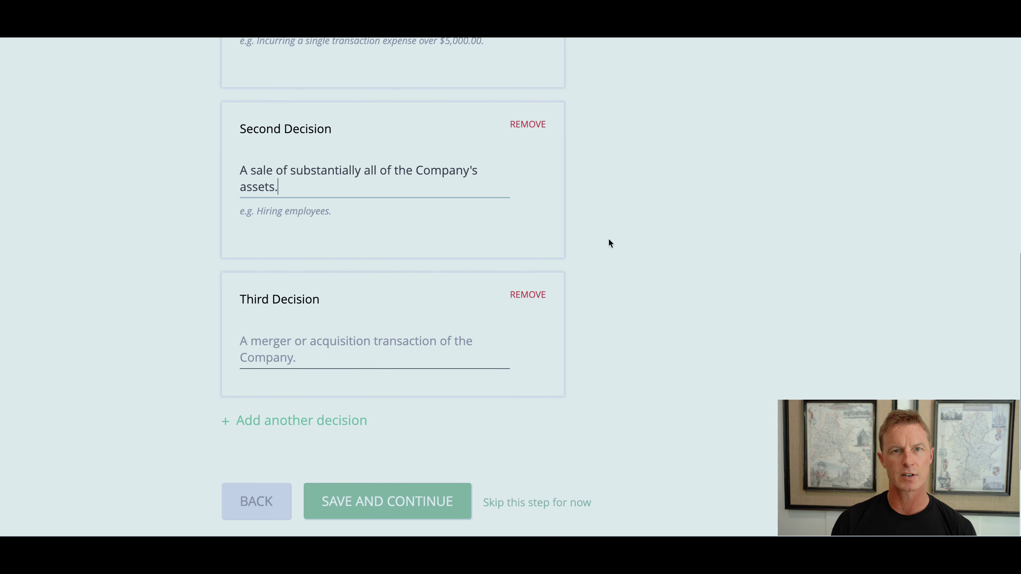
scroll(609, 240, down, 2)
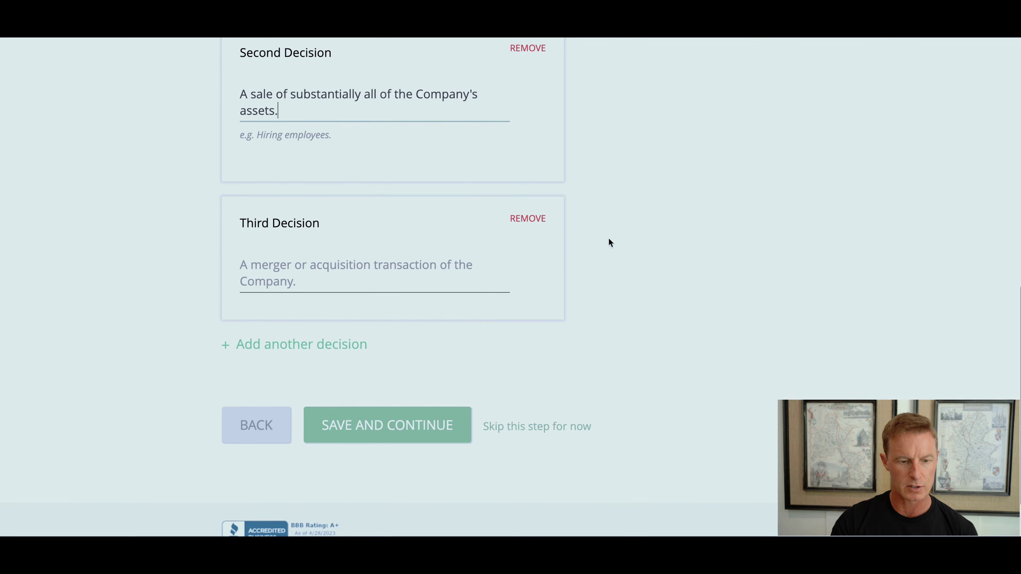
Check the third decision on mergers or acquisitions and save the existing list of managerial actions requiring majority consent.
click(344, 256)
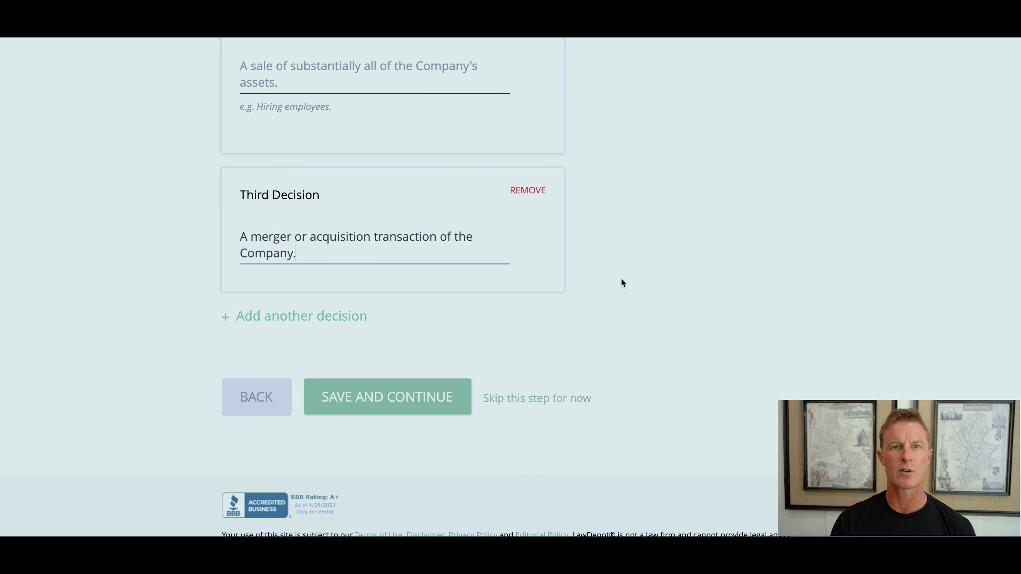
scroll(621, 279, up, 5)
scroll(621, 282, down, 4)
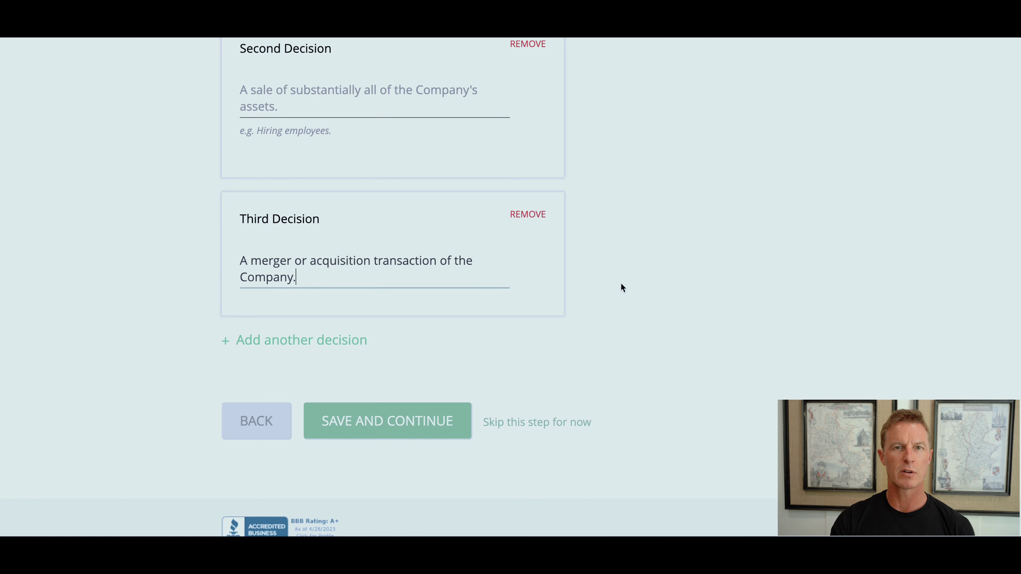
scroll(621, 285, down, 1)
scroll(595, 288, down, 1)
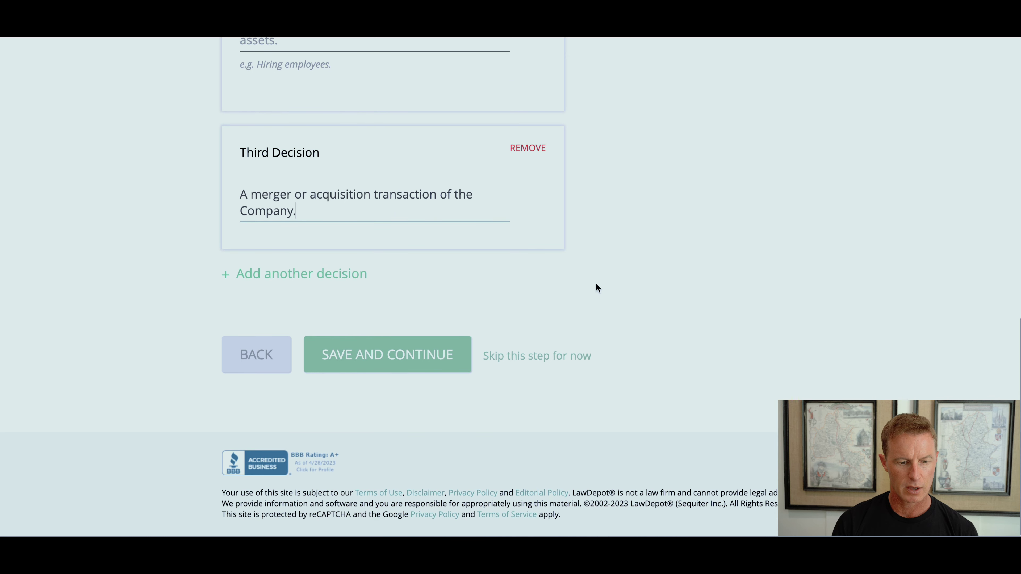
click(417, 360)
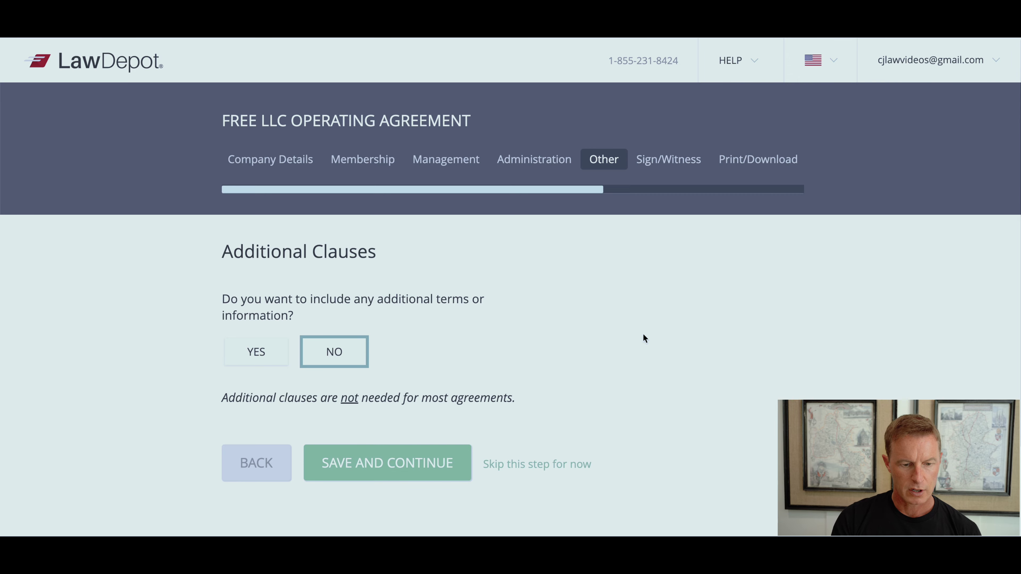
Save the Additional Clauses page with no additional terms or information included.
scroll(644, 338, down, 1)
scroll(535, 333, down, 2)
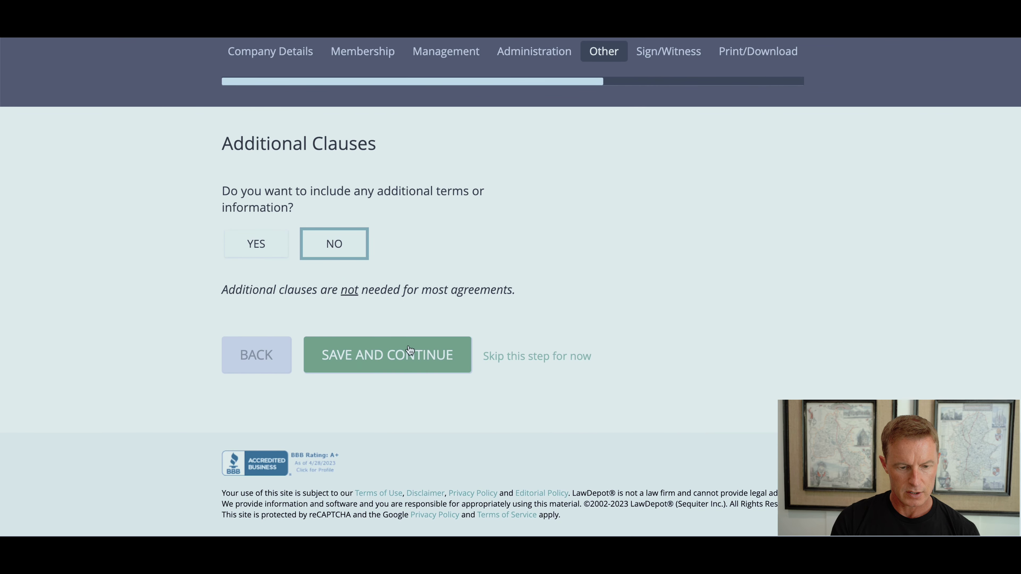
click(398, 355)
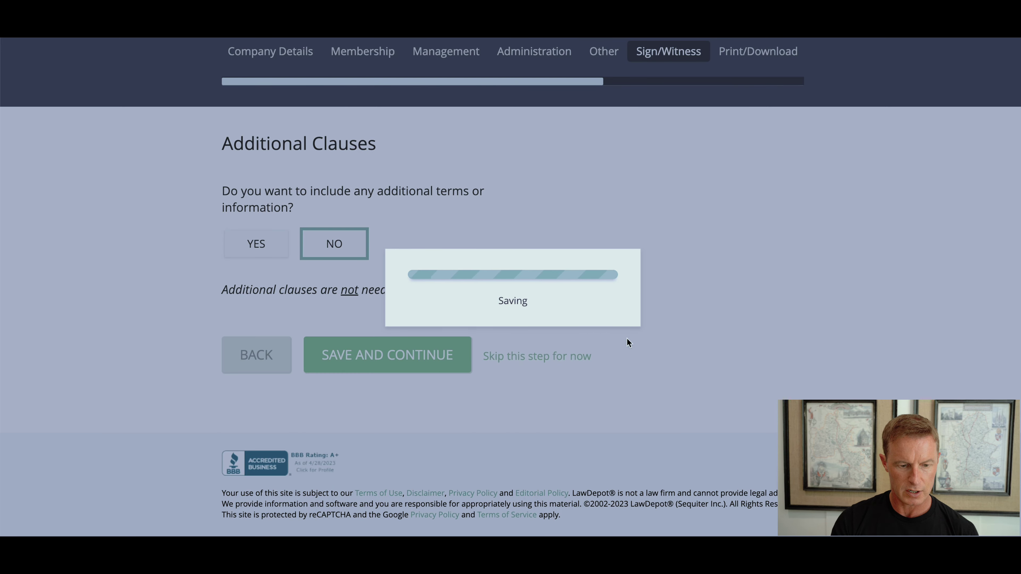
Set the signing date of the agreement to April 28, 2023.
scroll(682, 362, down, 6)
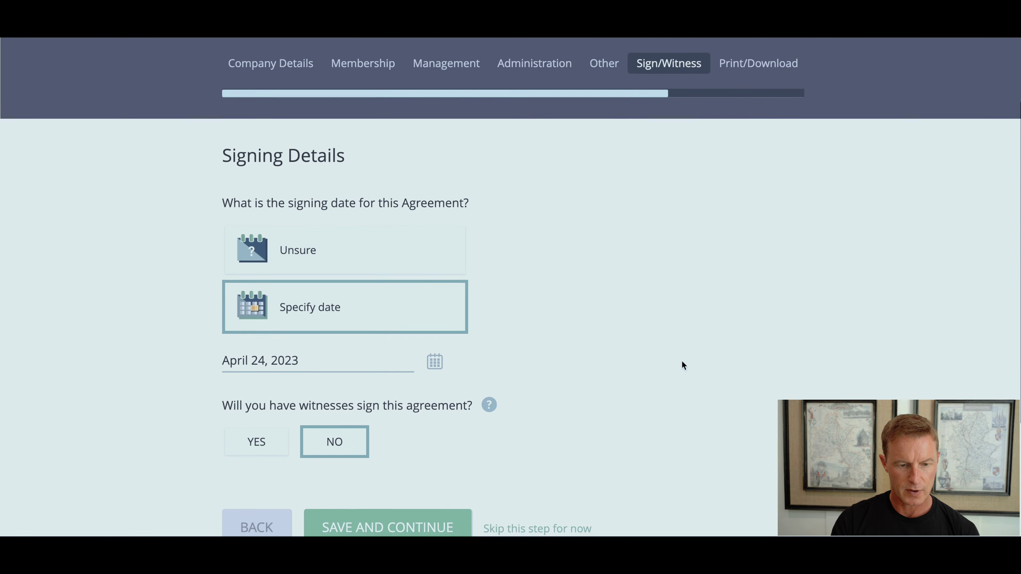
click(437, 208)
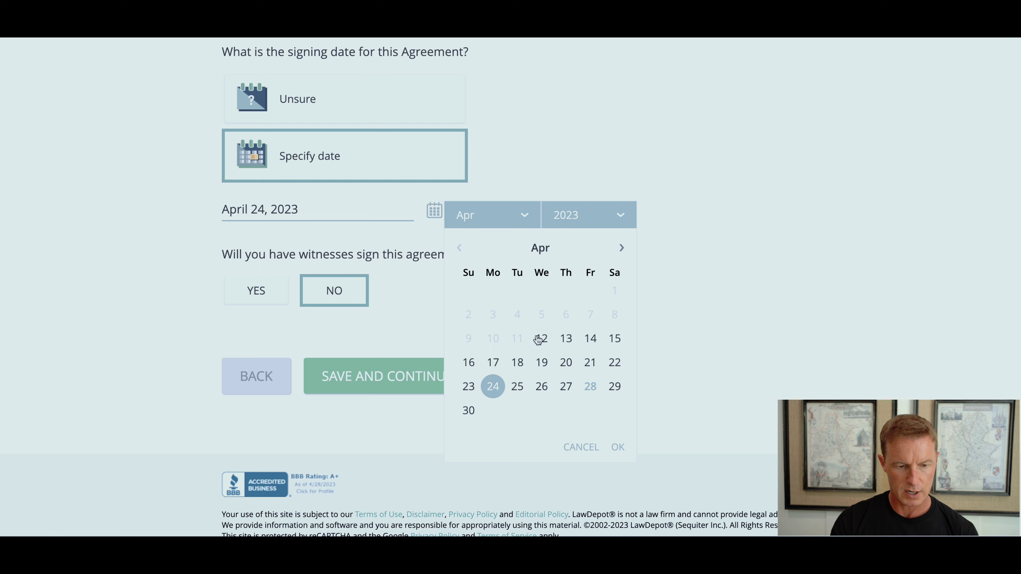
click(590, 387)
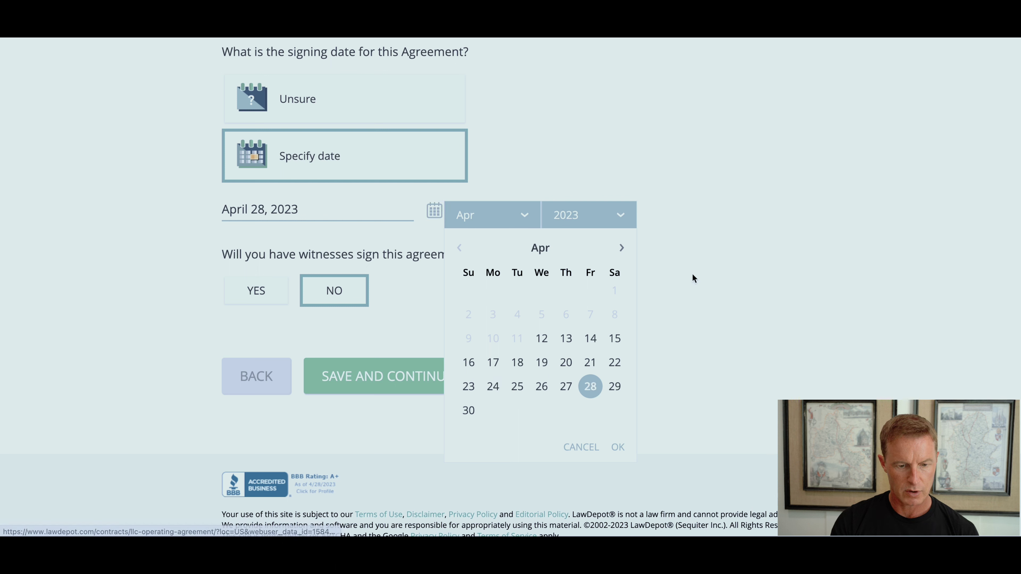
click(718, 276)
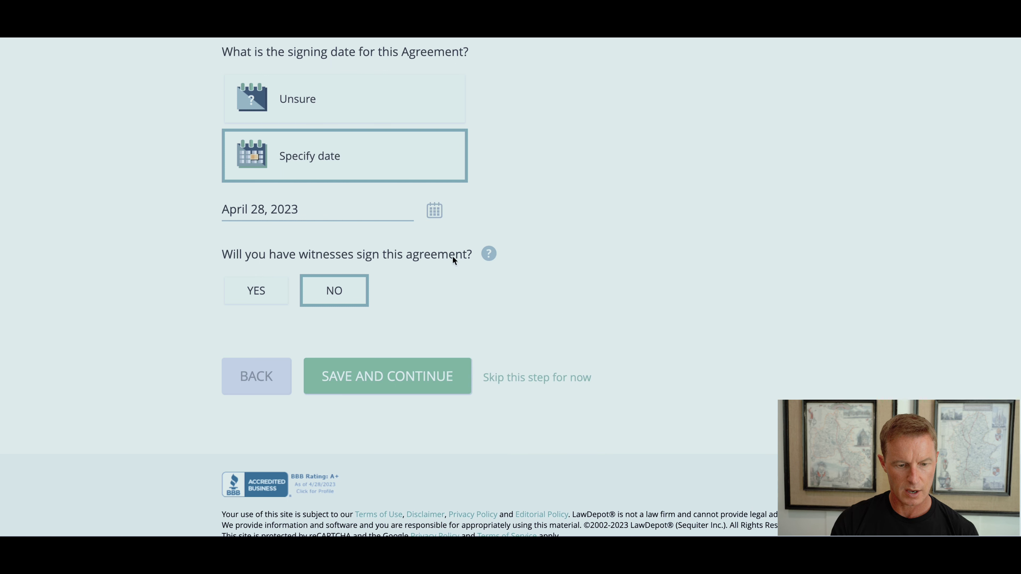
Answer Yes to having witnesses sign the agreement.
mouse_move(490, 260)
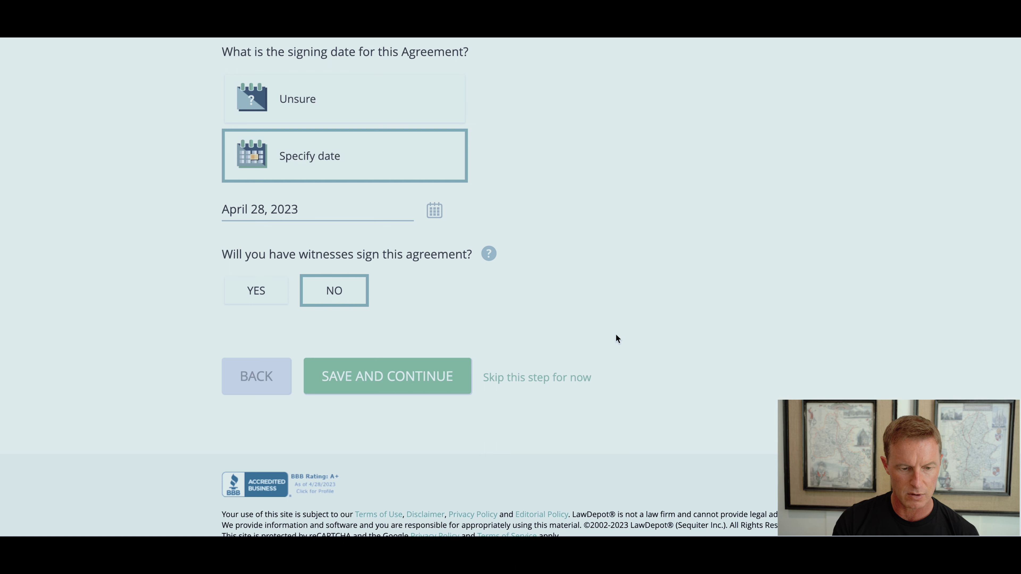
scroll(616, 334, down, 1)
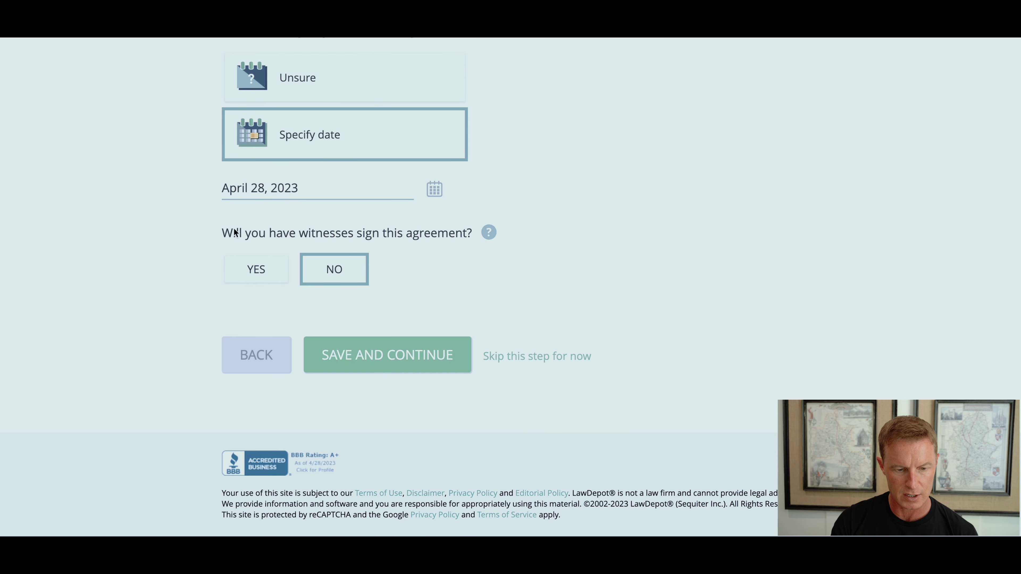
click(255, 268)
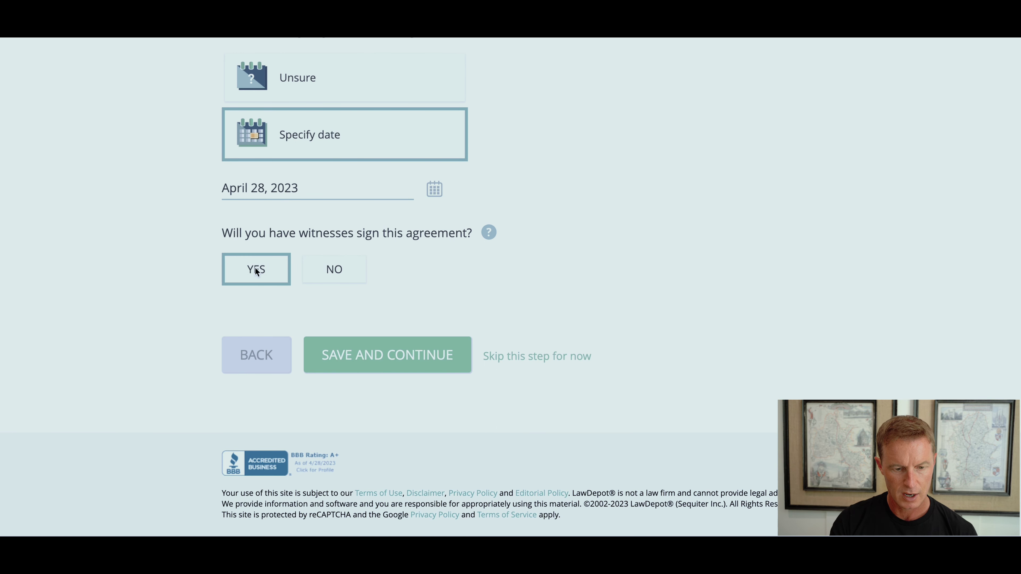
Change the answer about witnesses signing the agreement to No and continue to the finished draft.
click(336, 267)
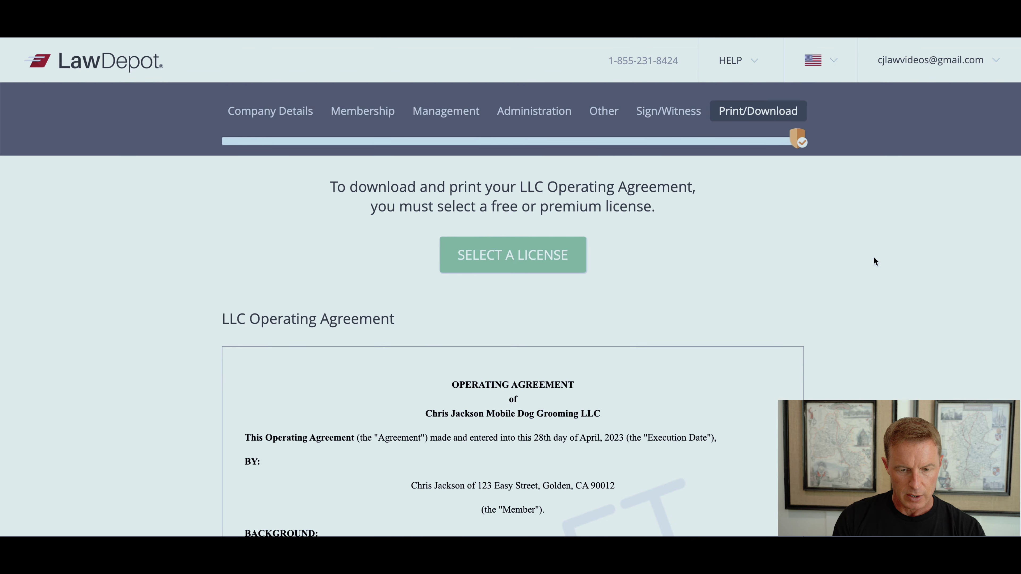
Read through the draft LLC Operating Agreement, from the background and formation clauses to the governing law and closing clauses.
scroll(873, 256, down, 3)
scroll(728, 329, down, 4)
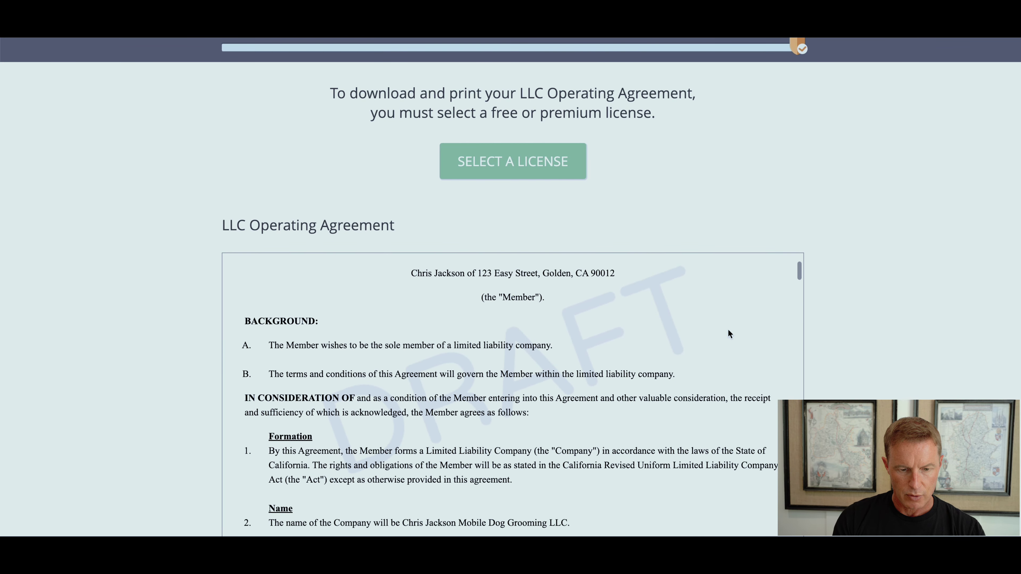
scroll(888, 316, down, 6)
scroll(752, 320, down, 5)
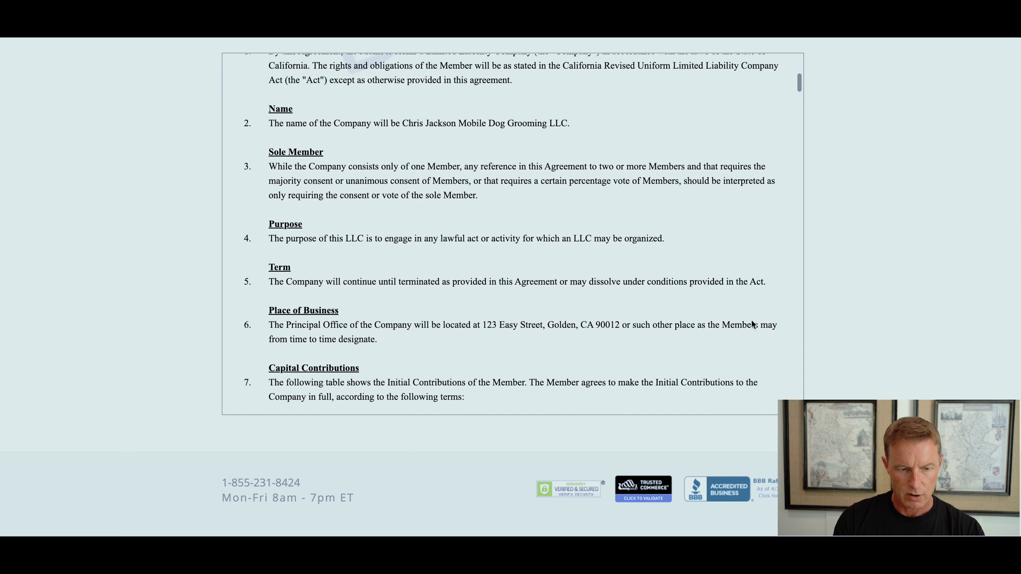
scroll(751, 320, down, 15)
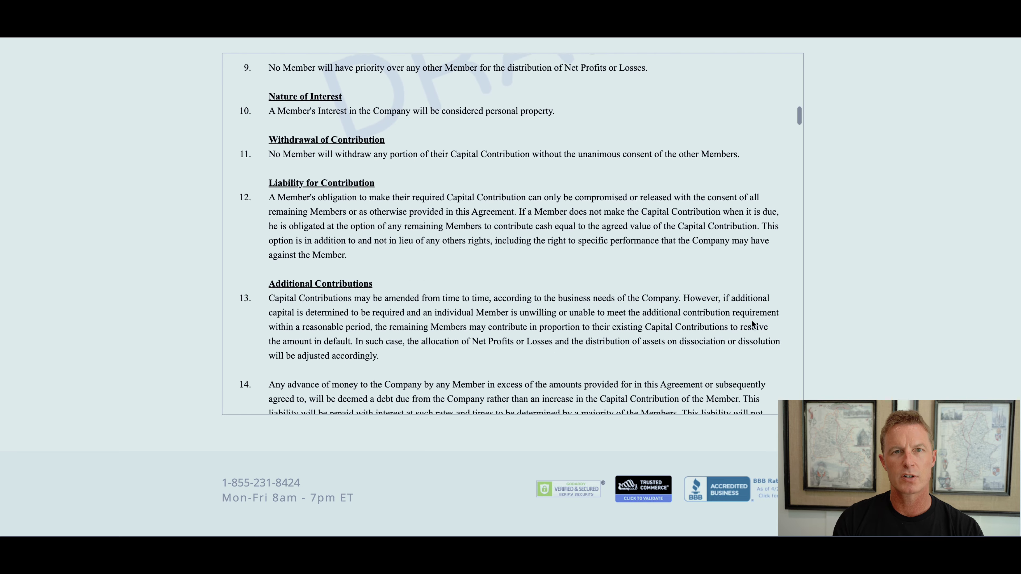
scroll(751, 320, down, 15)
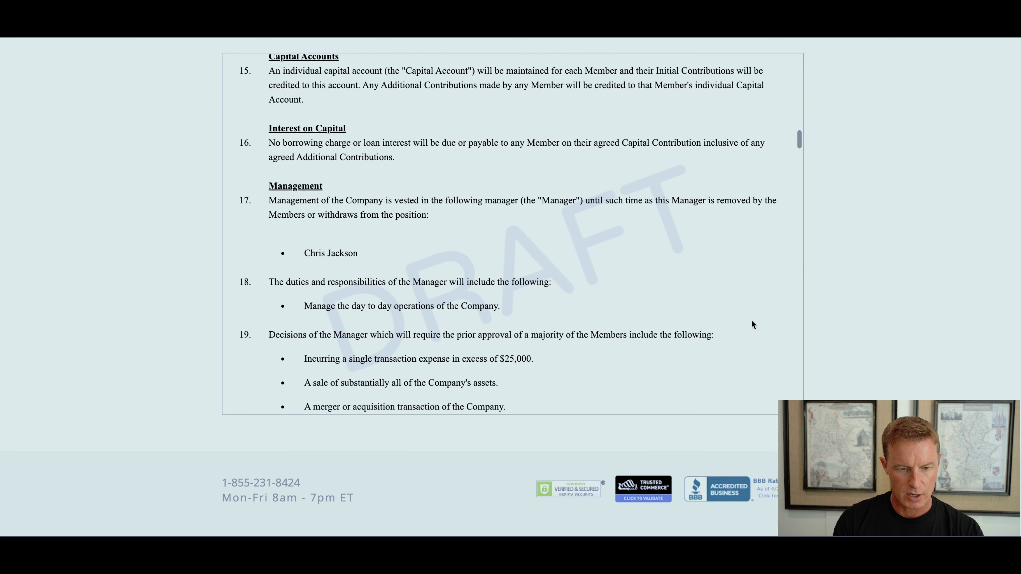
scroll(637, 209, down, 20)
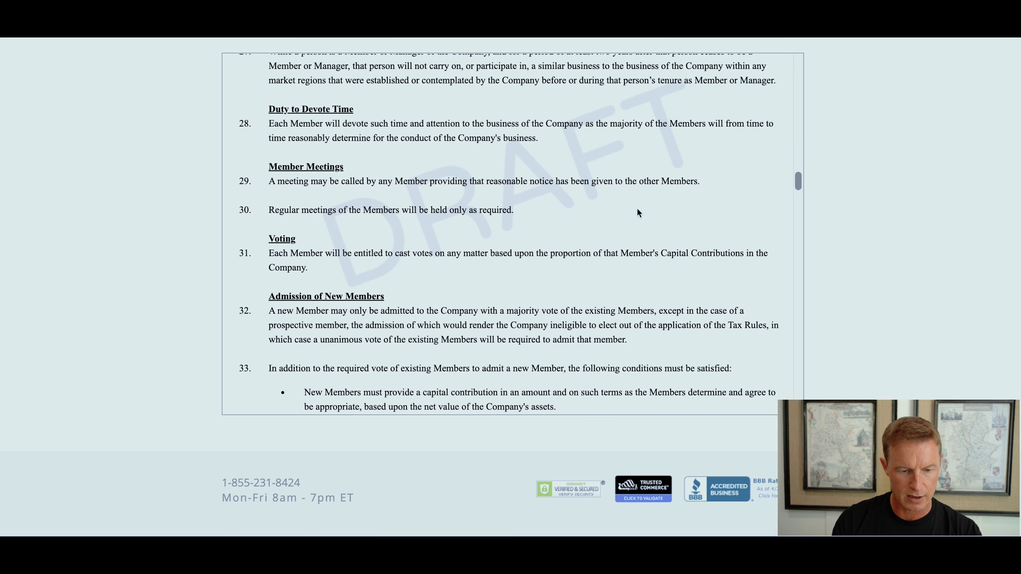
scroll(382, 262, down, 20)
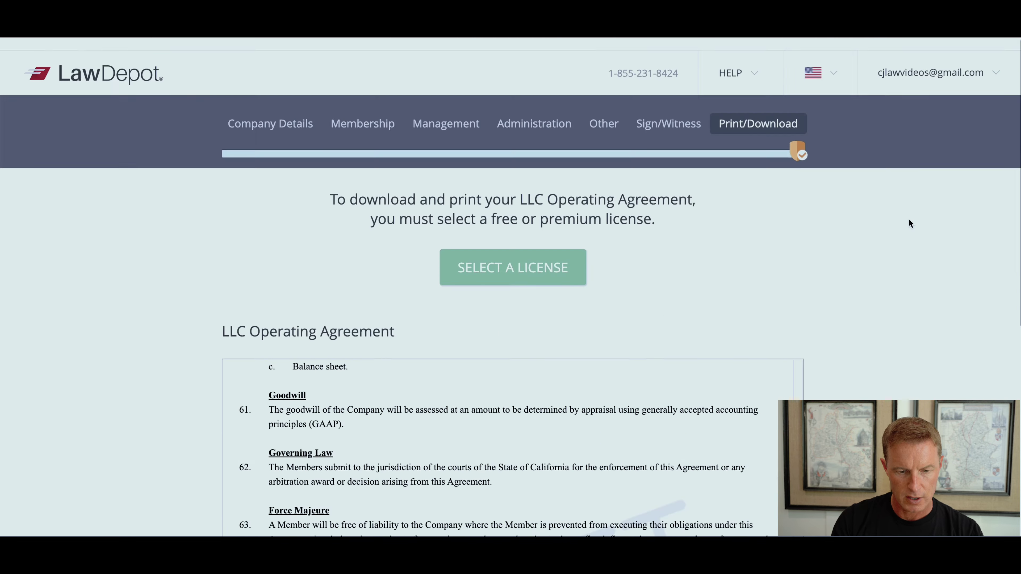
Open the license options and compare the prices and terms of the 1 Year Pro Subscription, single LLC Operating Agreement and Trial Subscription.
click(519, 259)
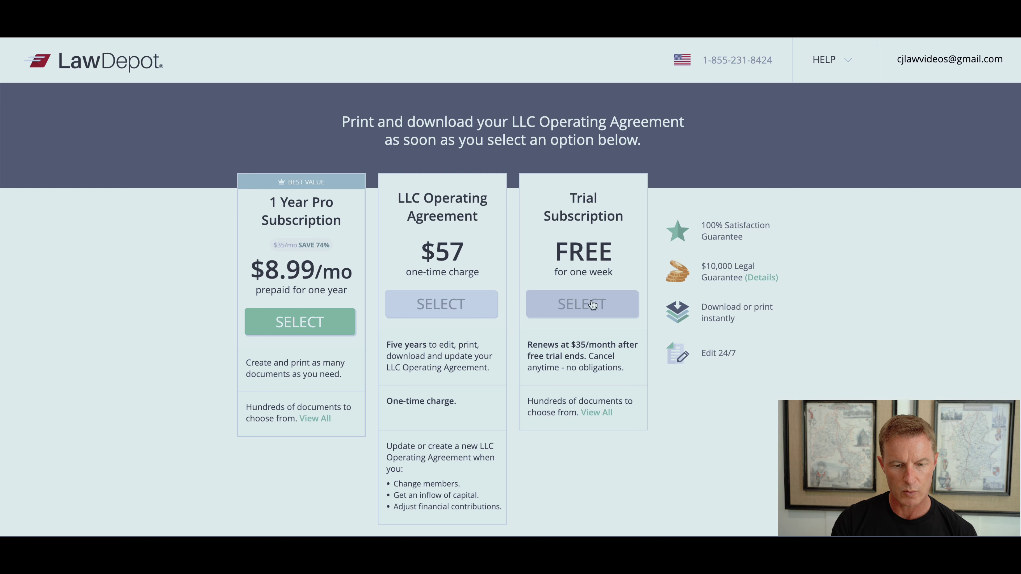
scroll(469, 245, down, 1)
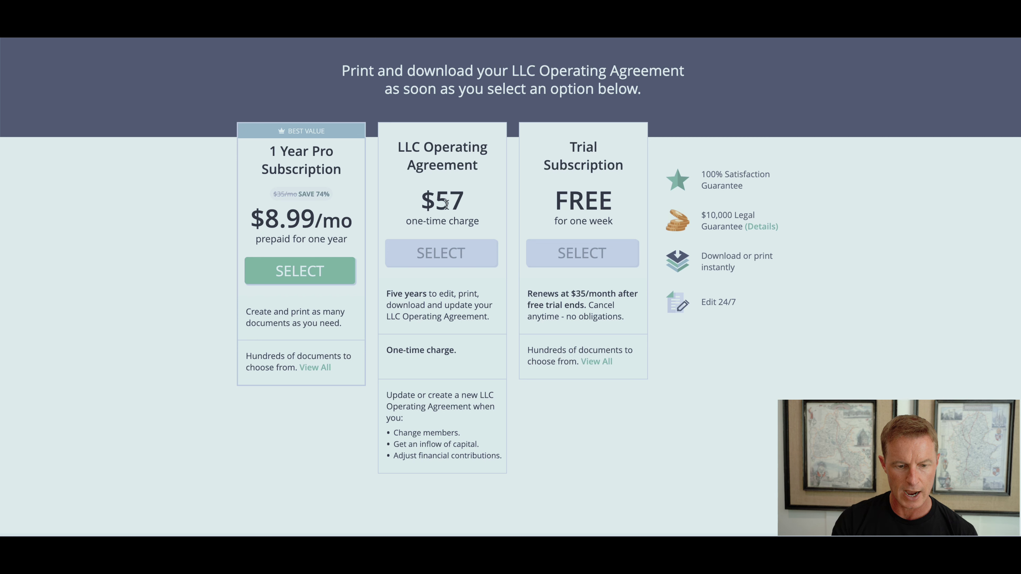
scroll(482, 218, down, 3)
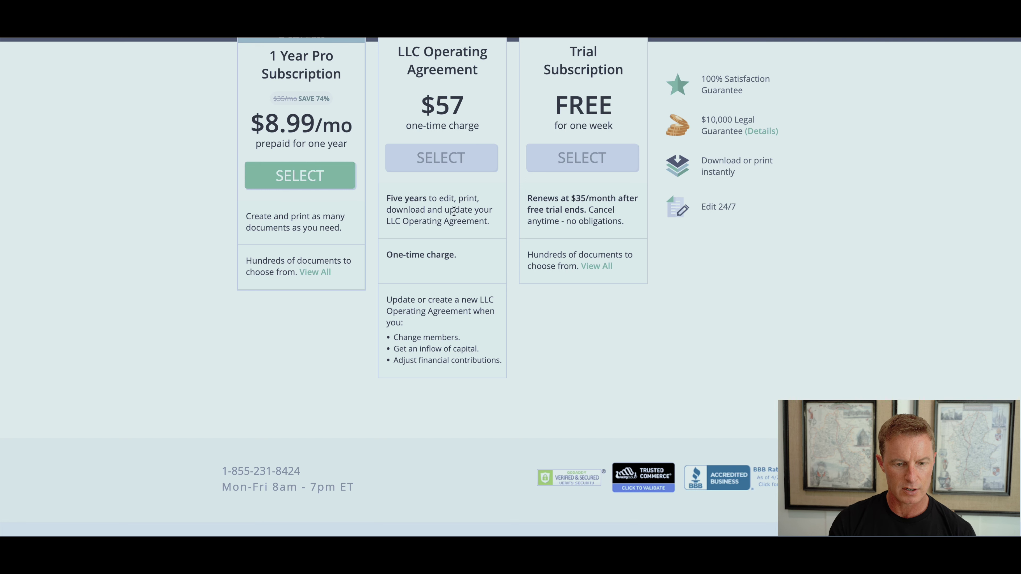
scroll(453, 211, down, 1)
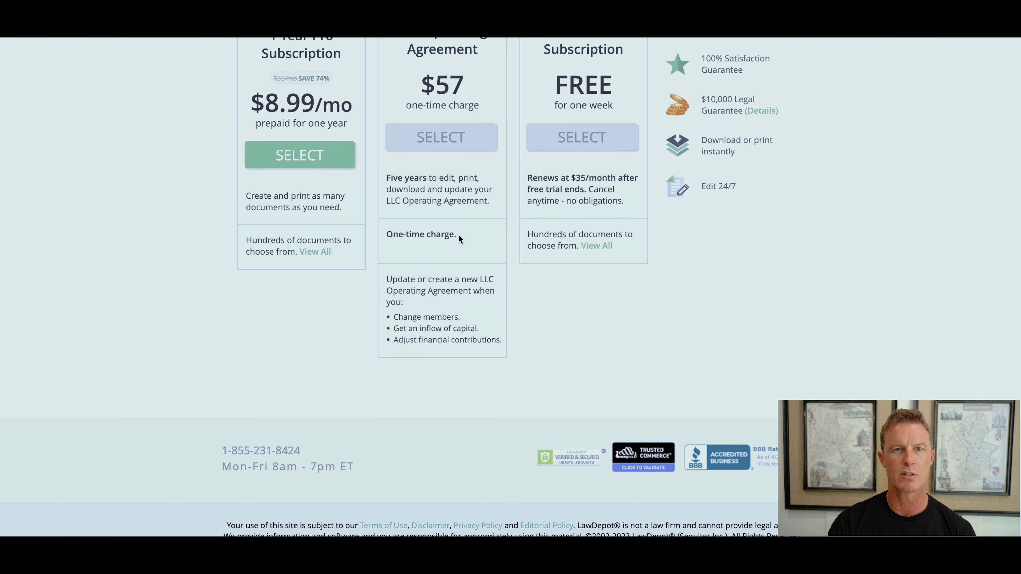
scroll(459, 235, down, 2)
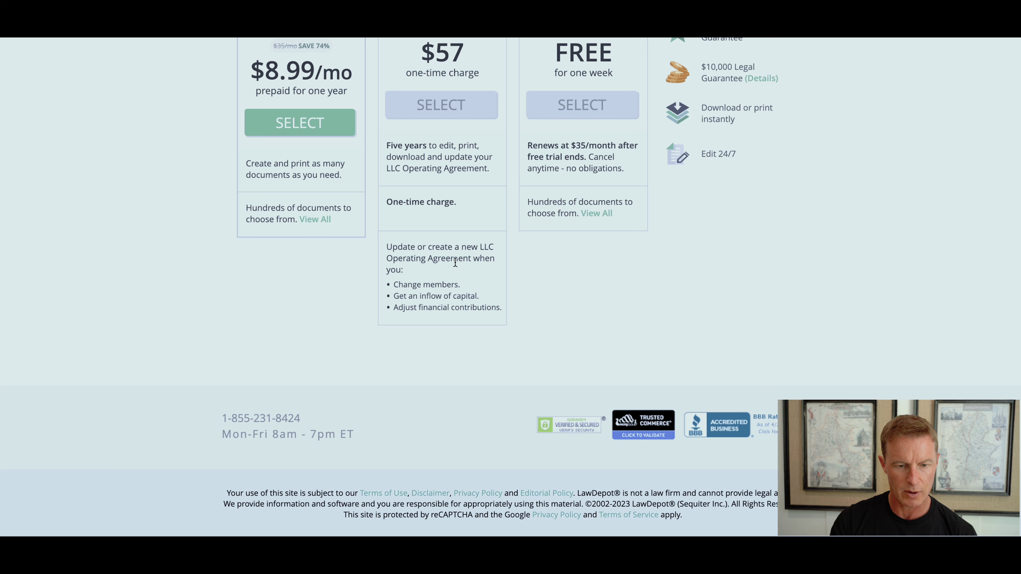
scroll(455, 263, up, 3)
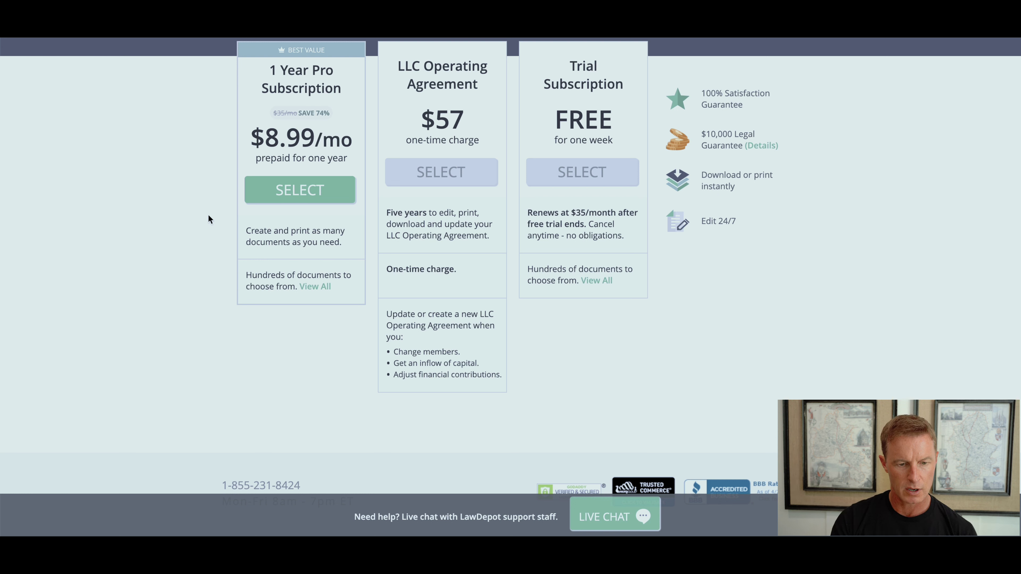
scroll(209, 215, down, 1)
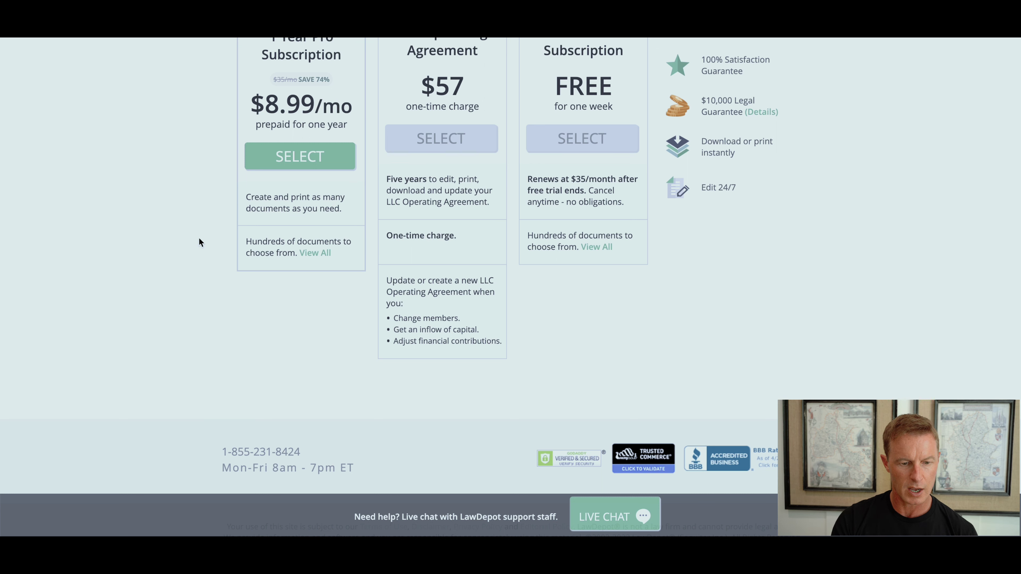
scroll(310, 212, down, 1)
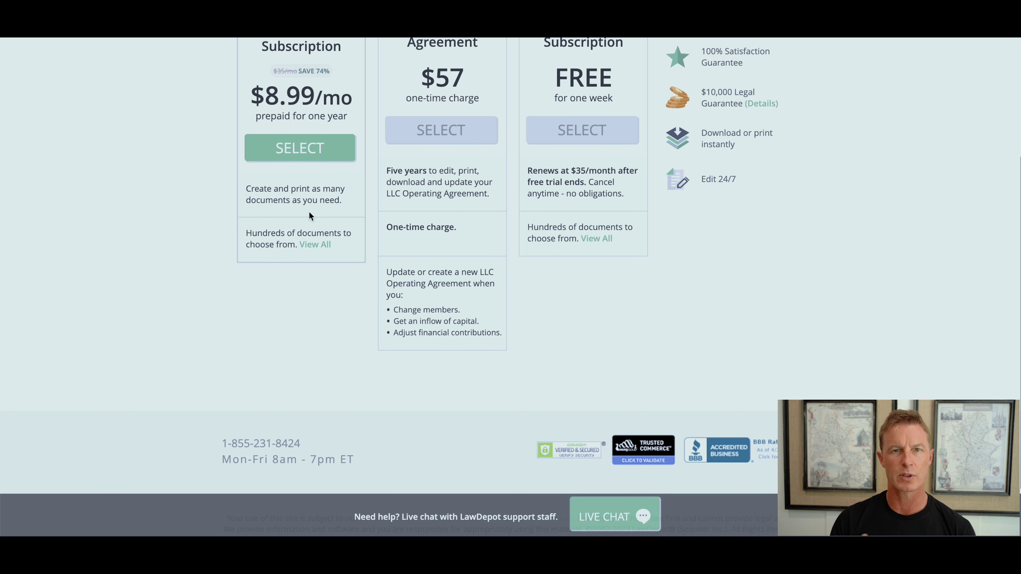
scroll(309, 212, down, 1)
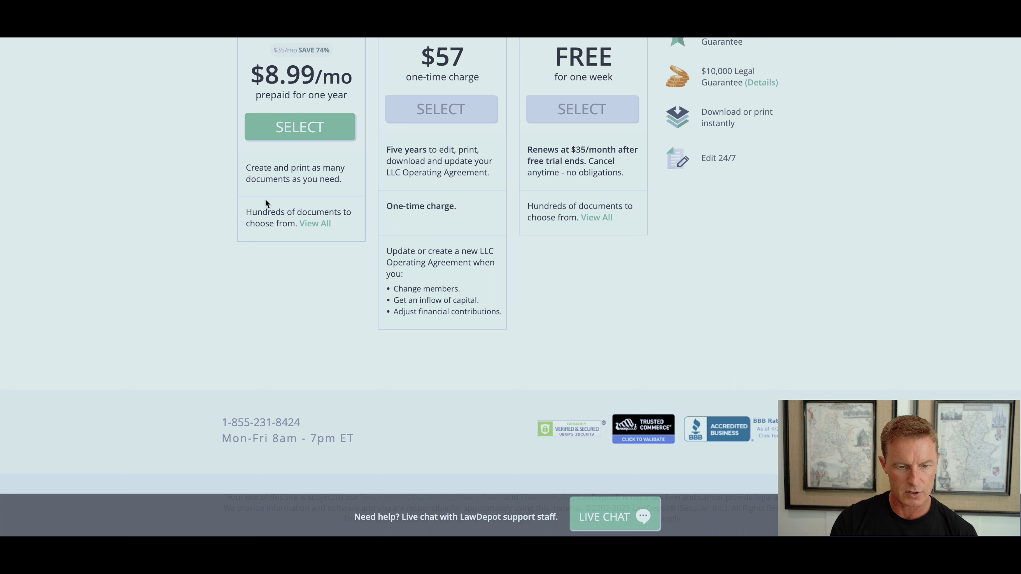
scroll(224, 227, up, 2)
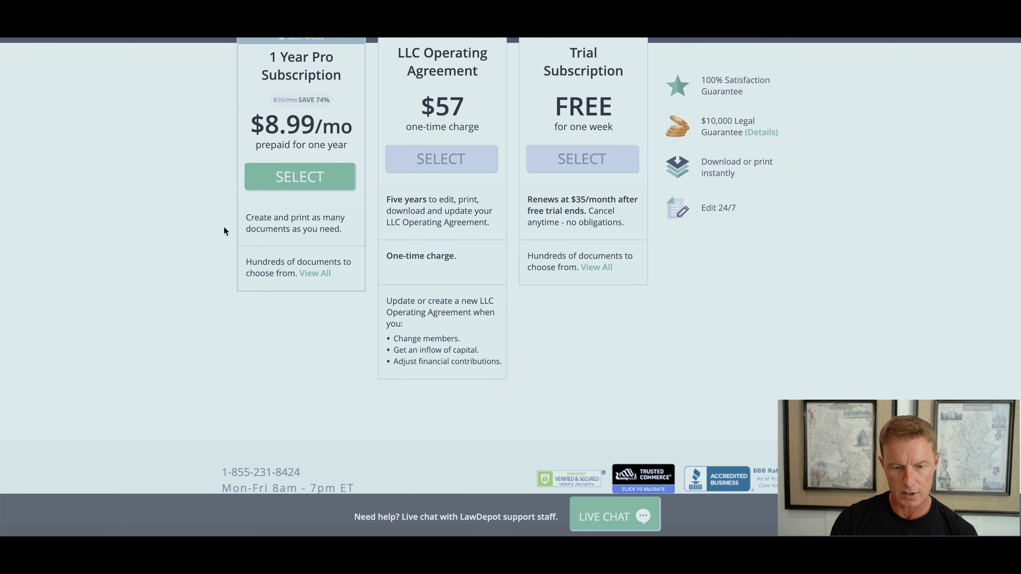
scroll(635, 347, up, 1)
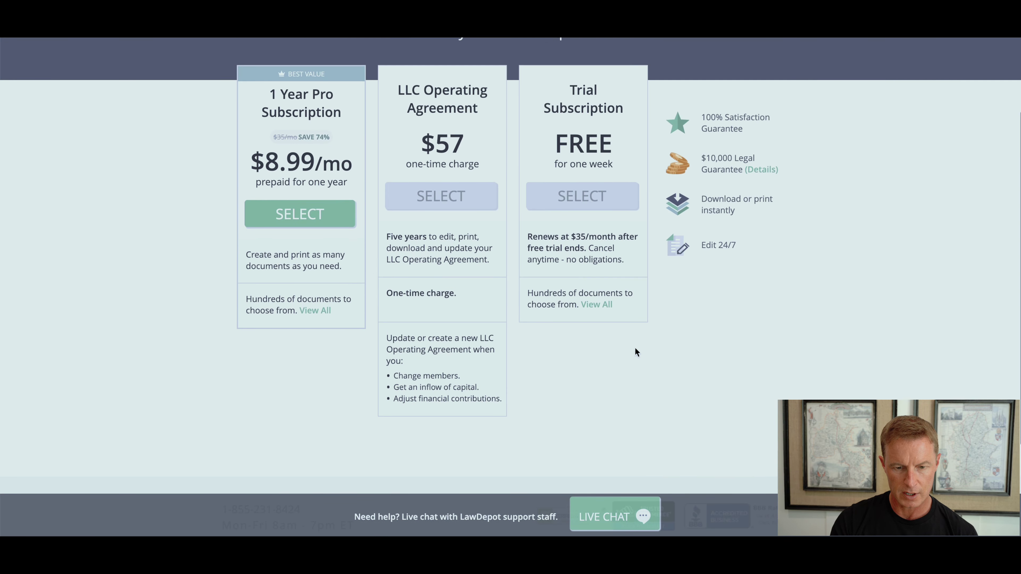
Choose the free one-week Trial Subscription and look over its payment form down to the submission terms.
click(582, 201)
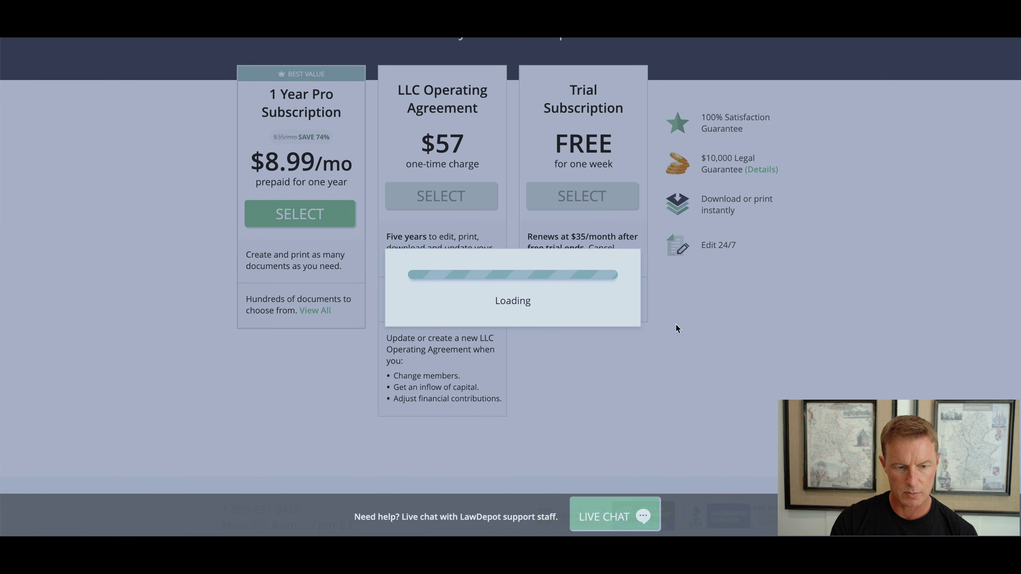
scroll(676, 325, down, 7)
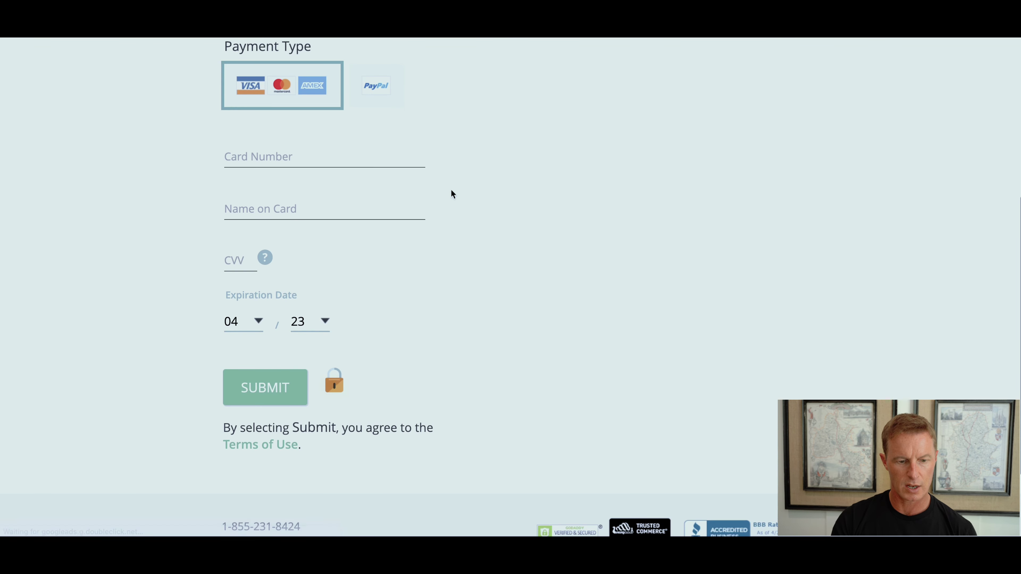
scroll(516, 258, down, 3)
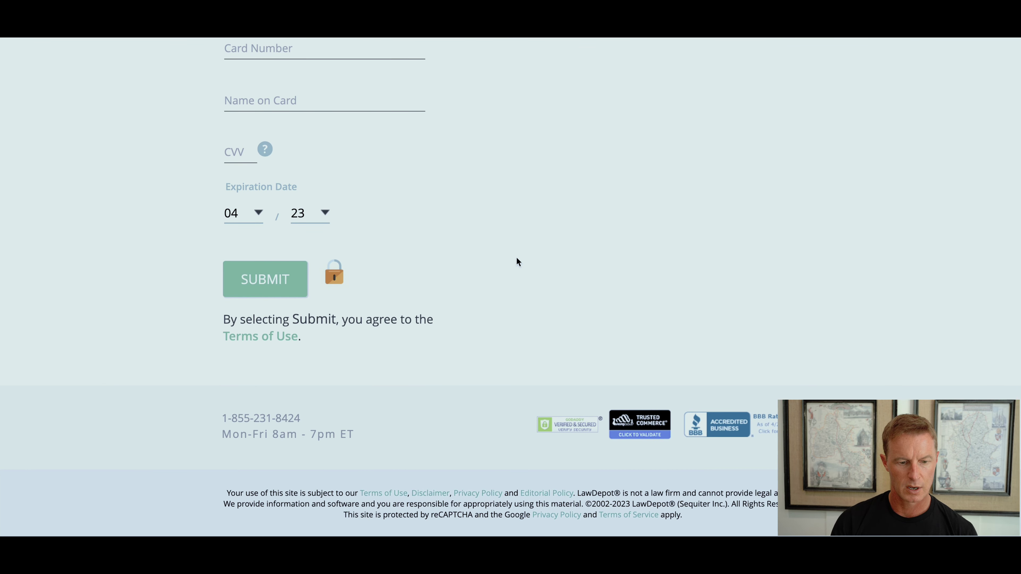